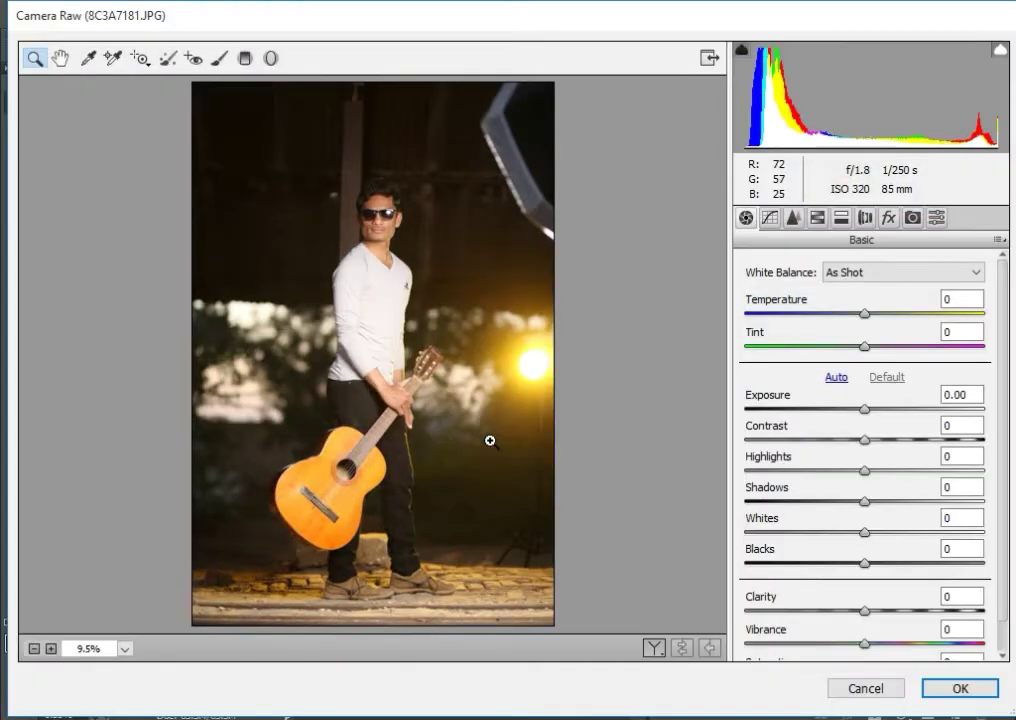
Step: Raise the photo's Shadows in Camera Raw and apply the adjustment
drag(864, 501, 904, 546)
click(959, 688)
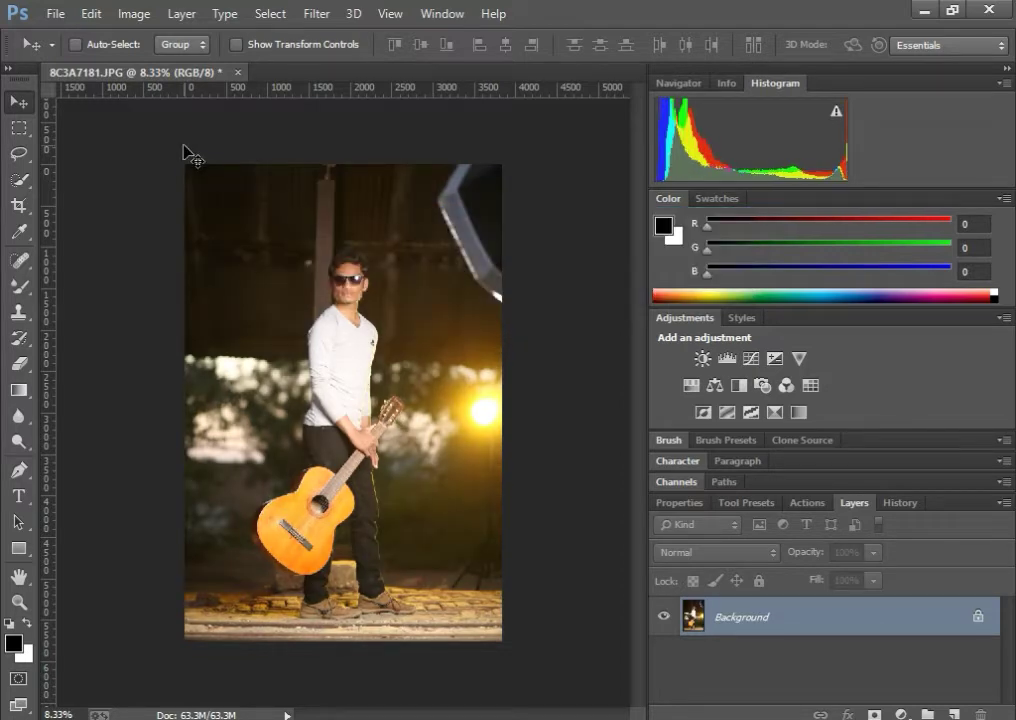
Step: Set up the Mixer Brush with Wet 23%, Load 26%, Mix 58%, Flow 93% and a 64 px brush size
drag(20, 287, 100, 340)
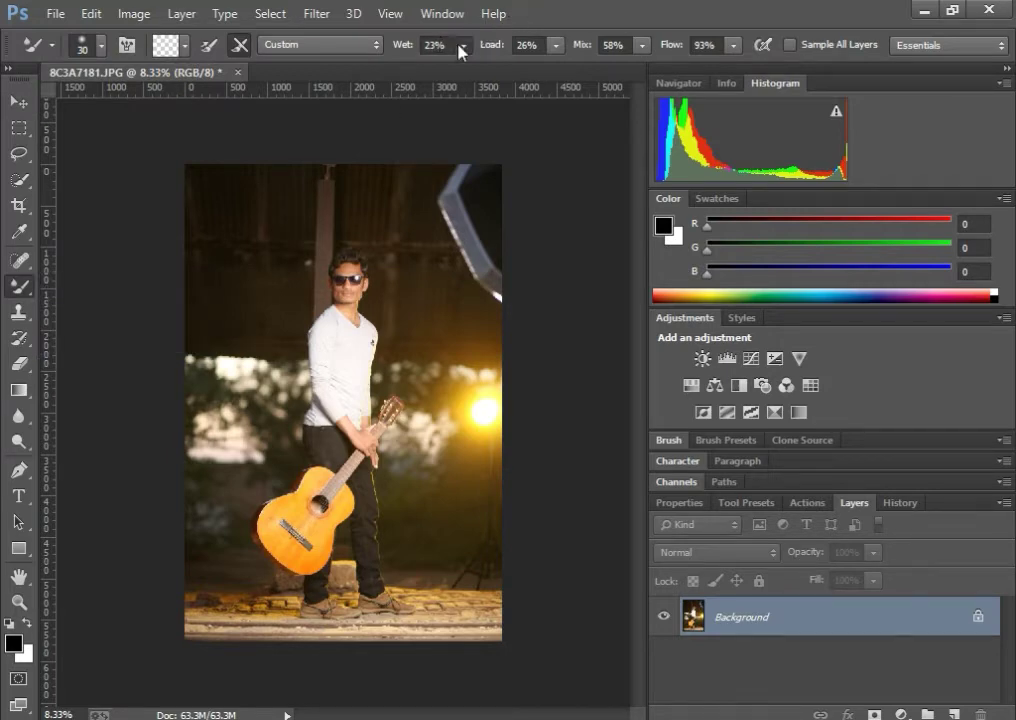
click(439, 44)
click(512, 45)
click(603, 45)
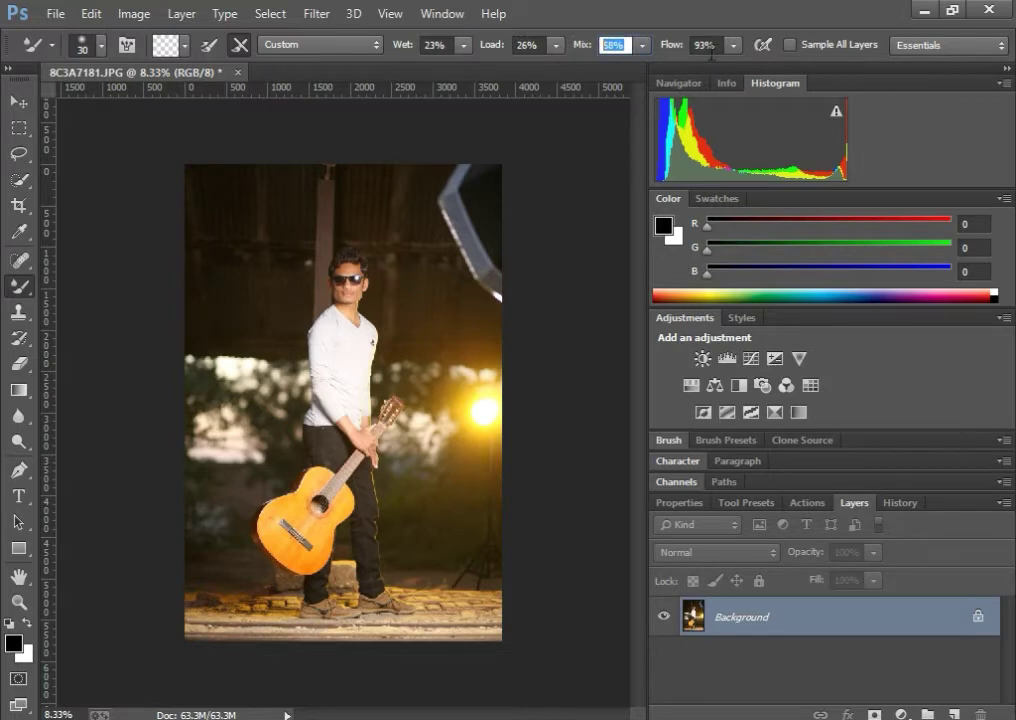
click(705, 45)
right_click(404, 282)
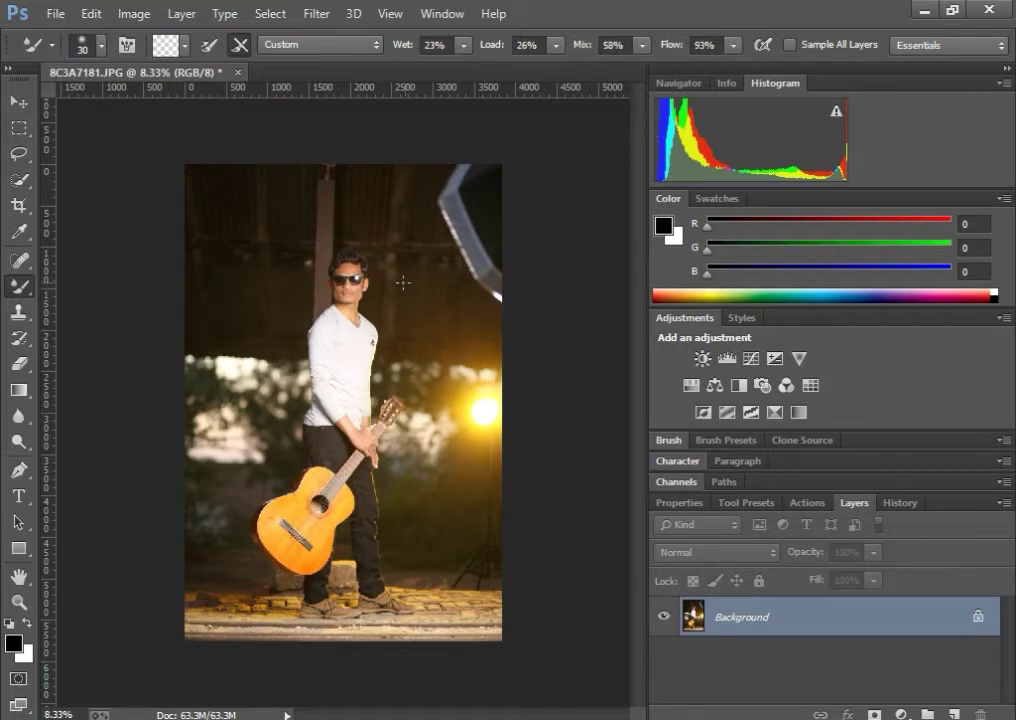
click(546, 330)
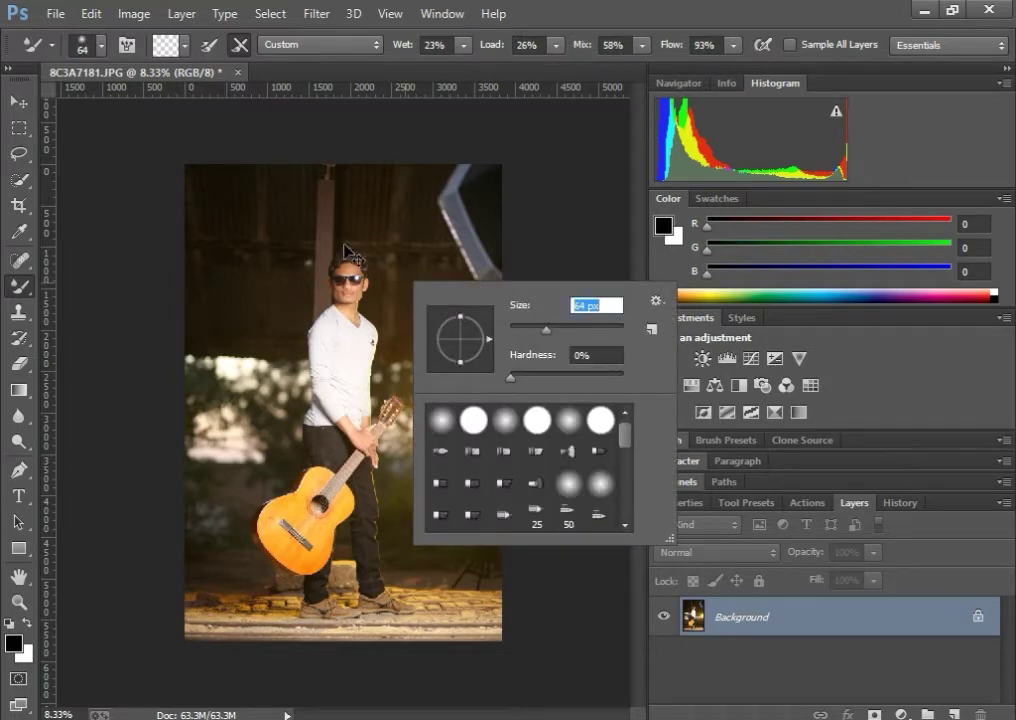
Step: Smooth the skin and blemishes on the middle and left part of the man's forehead with a 70 px Mixer Brush
key(ctrl+plus)
key(ctrl+plus)
key(ctrl+plus)
key(ctrl+plus)
key(ctrl+plus)
scroll(354, 243, up, 7)
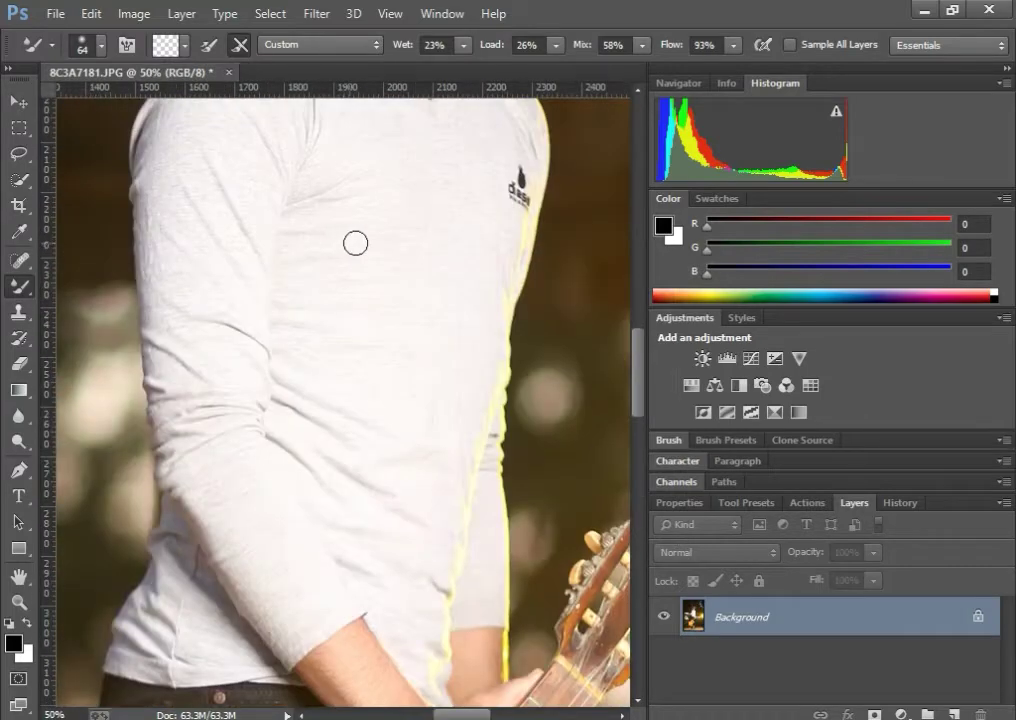
scroll(391, 238, up, 4)
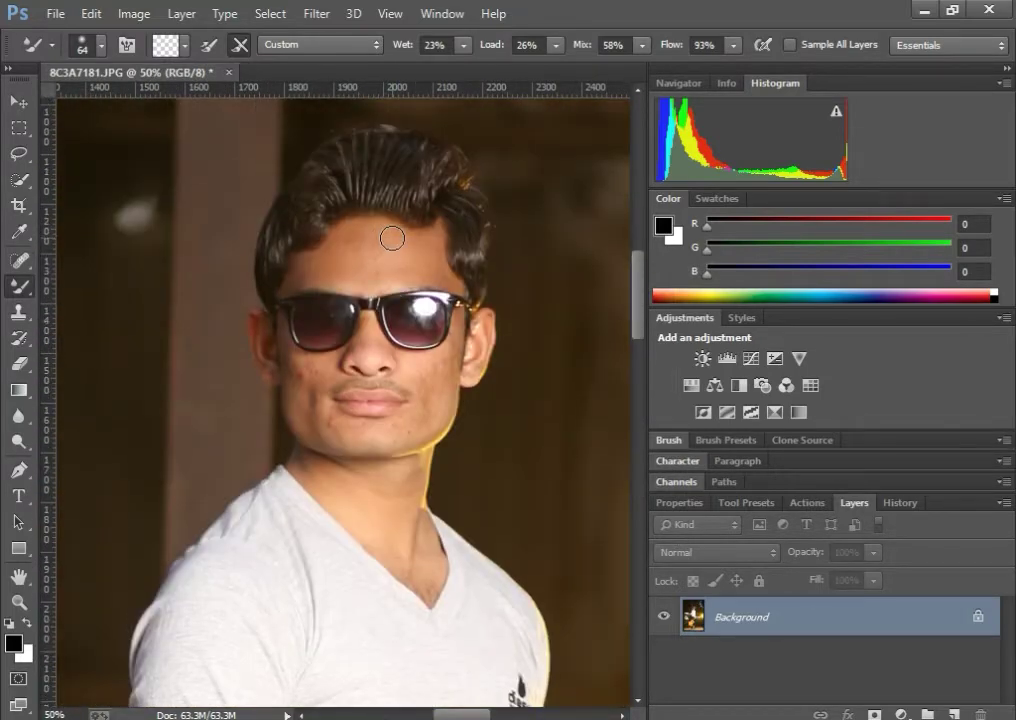
key(ctrl+plus)
key(ctrl+plus)
key(ctrl+plus)
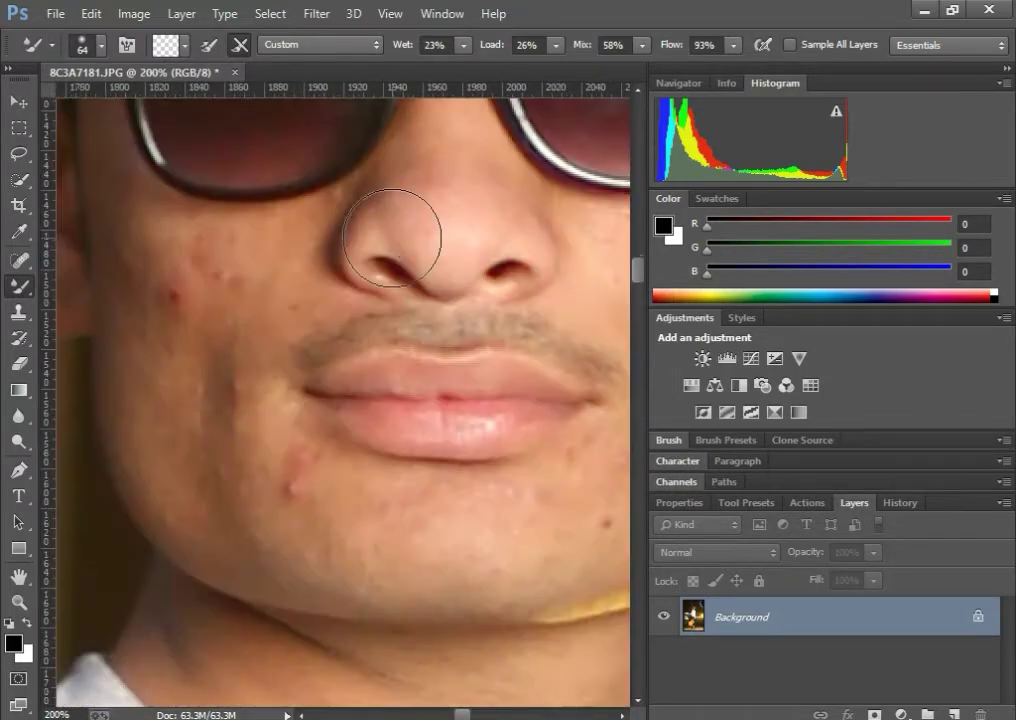
key(ctrl+minus)
scroll(391, 238, up, 2)
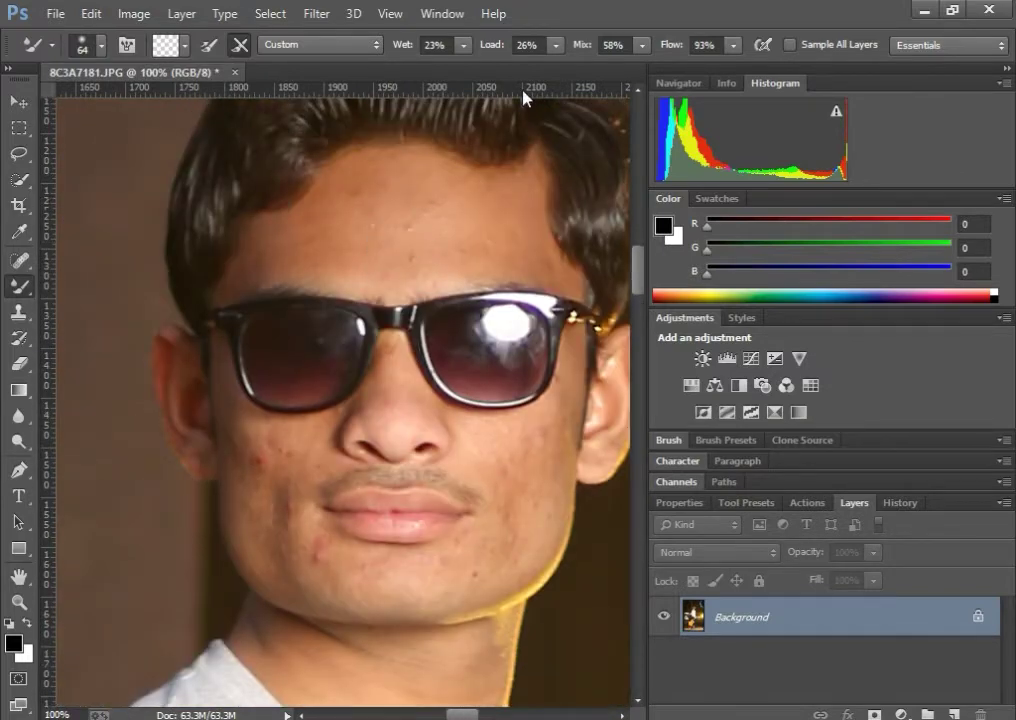
scroll(447, 225, up, 2)
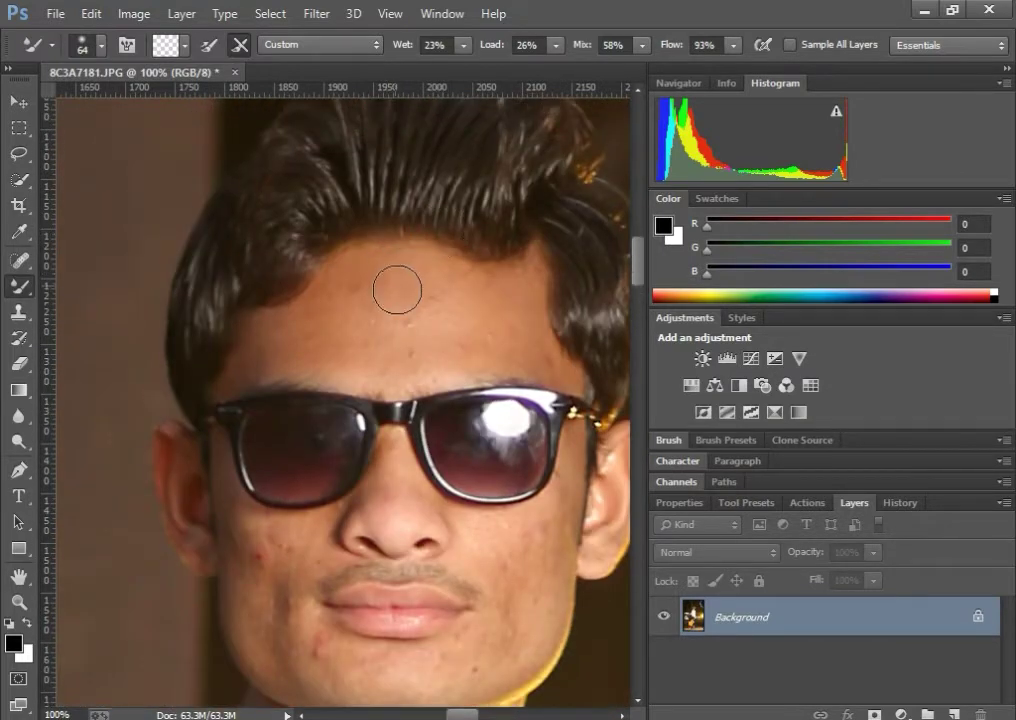
key(bracketright)
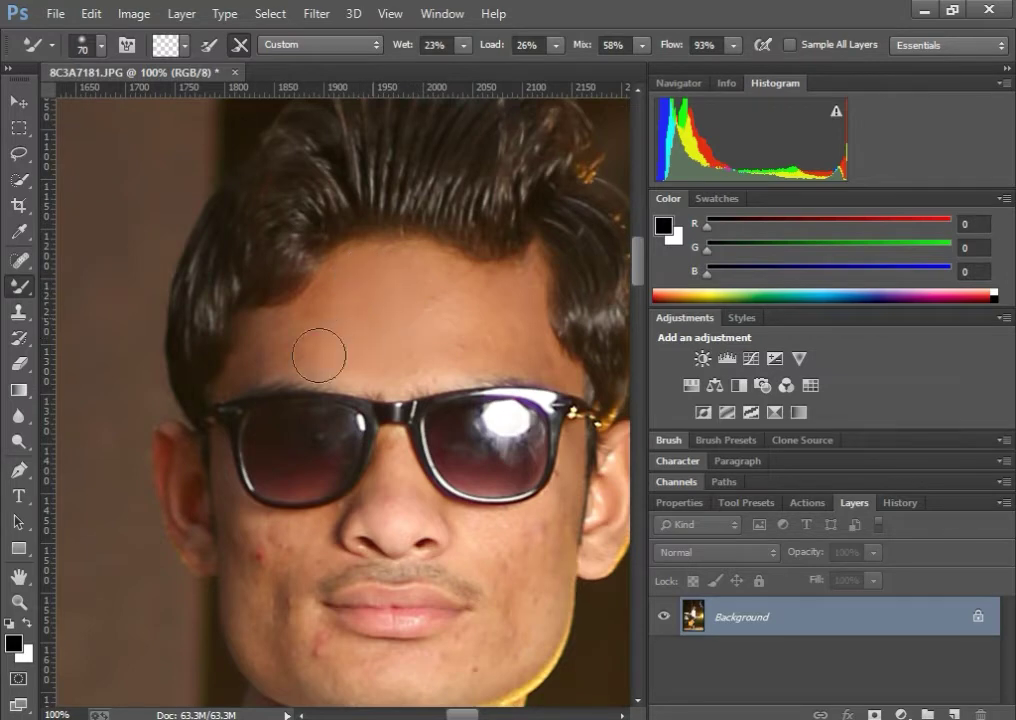
mouse_move(345, 295)
mouse_down()
mouse_move(303, 342)
mouse_move(267, 342)
mouse_move(301, 323)
mouse_move(270, 334)
mouse_up()
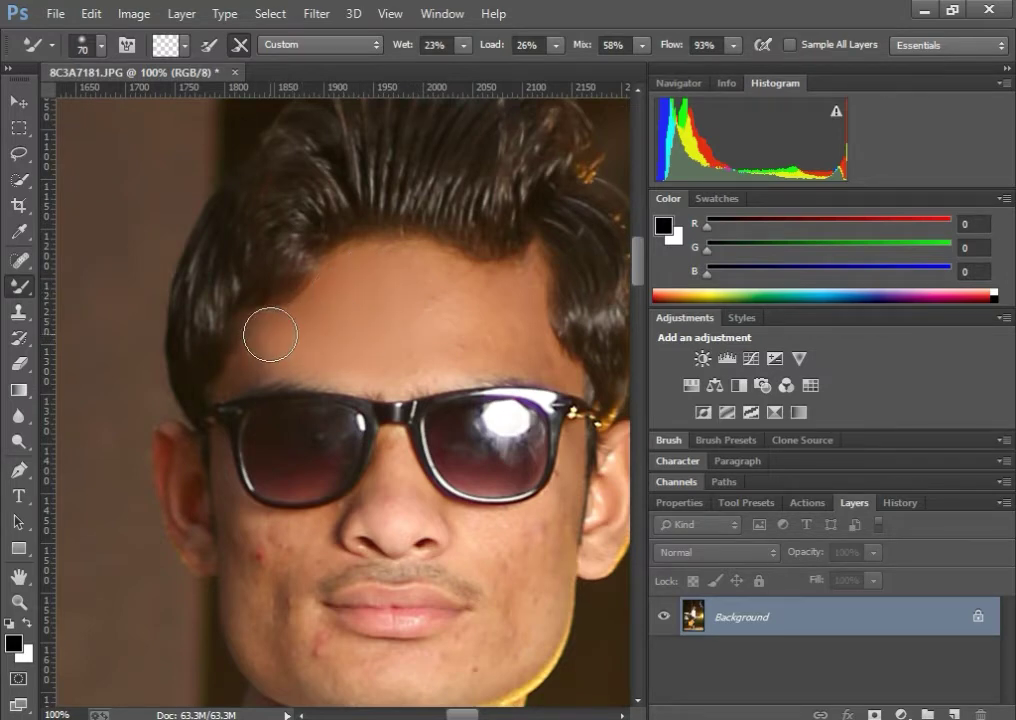
Step: Blend the skin at the forehead's left edge and across its right side up to the hairline, varying the brush between 45 and 70 px
key(bracketleft)
key(bracketleft)
key(bracketleft)
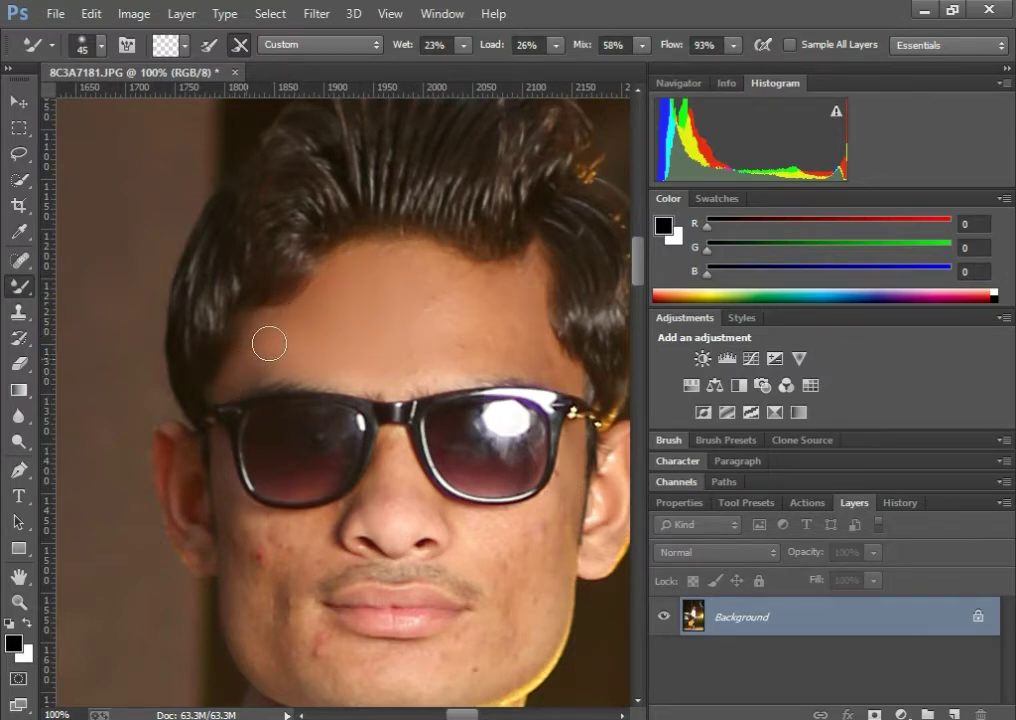
key(bracketright)
key(bracketright)
key(bracketright)
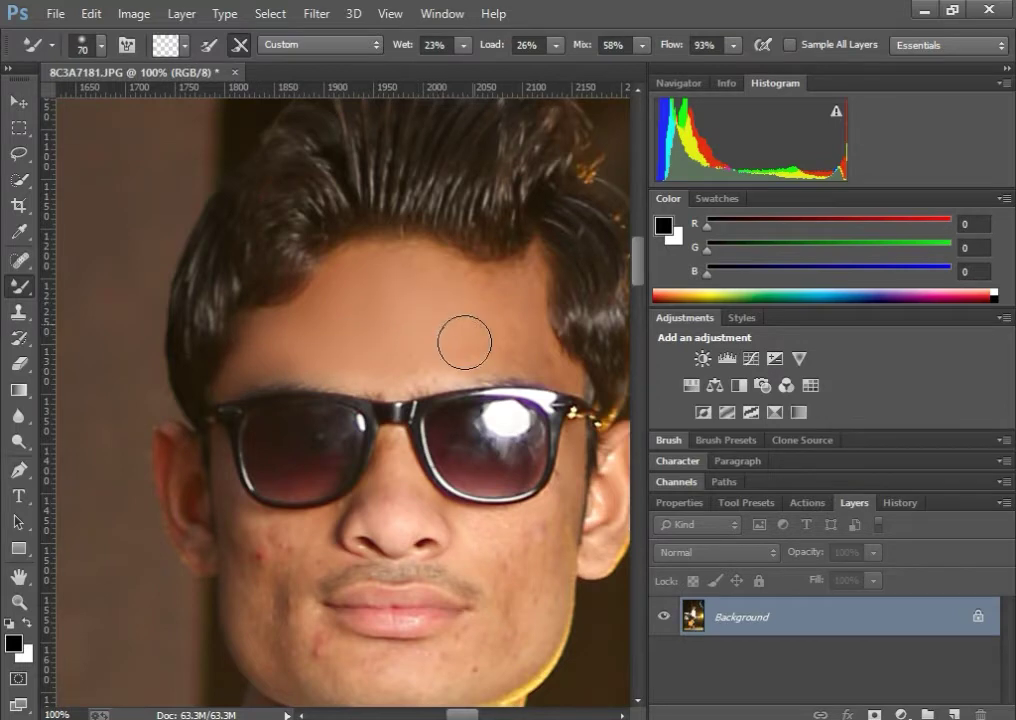
key(bracketleft)
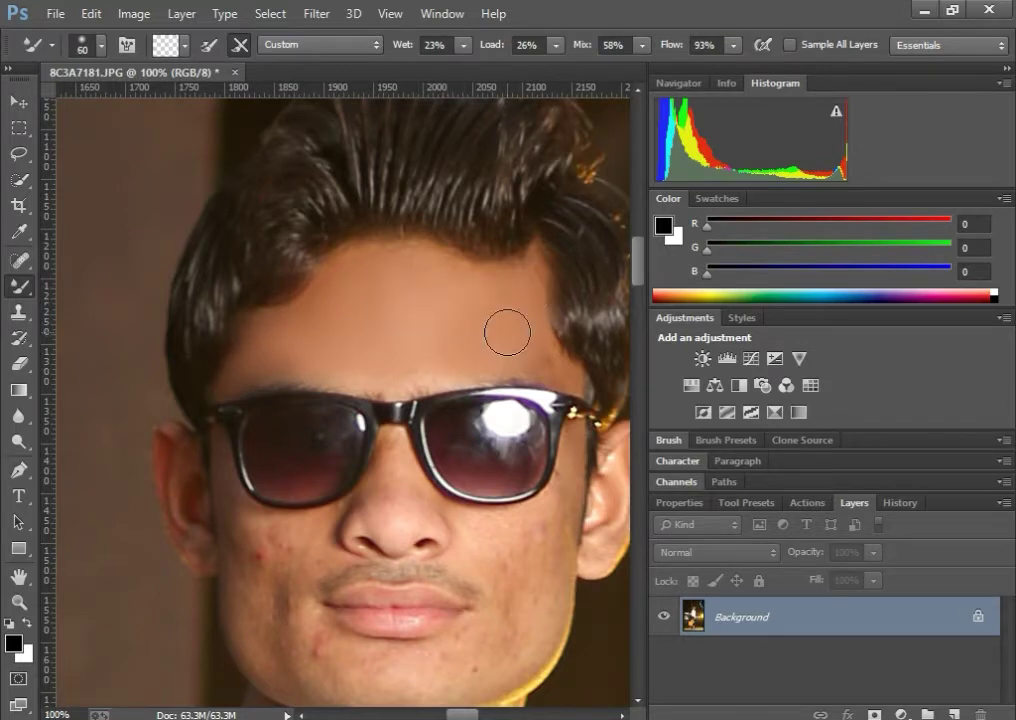
key(bracketleft)
Step: Smooth the cheek below the right sunglasses lens with the Mixer Brush at about 50 px
scroll(392, 368, down, 2)
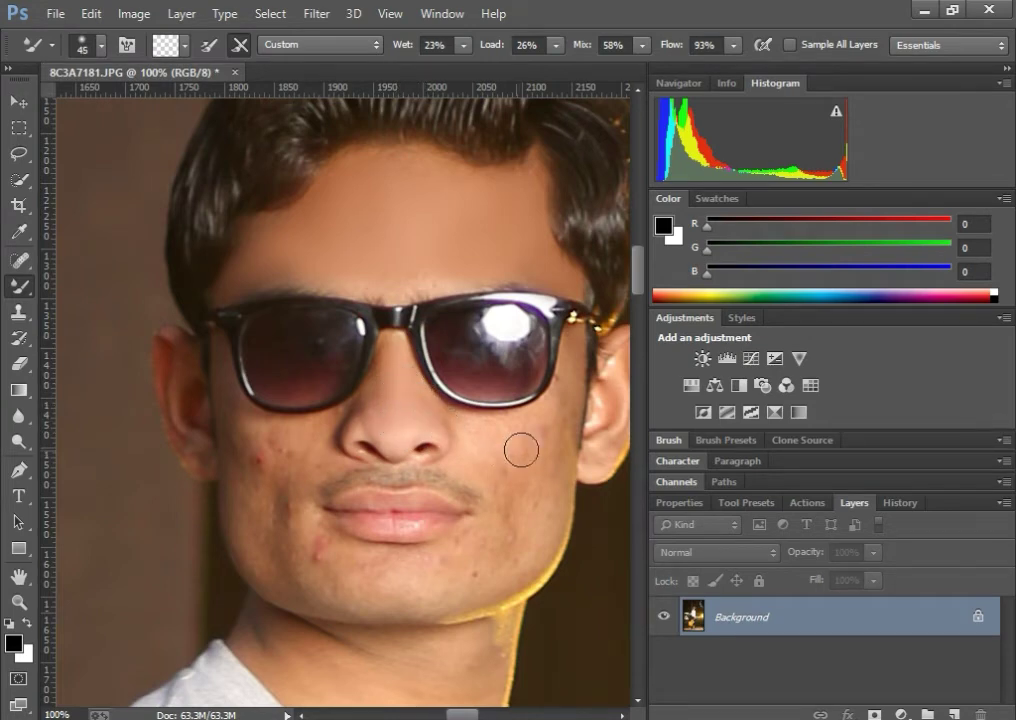
key(bracketright)
key(bracketleft)
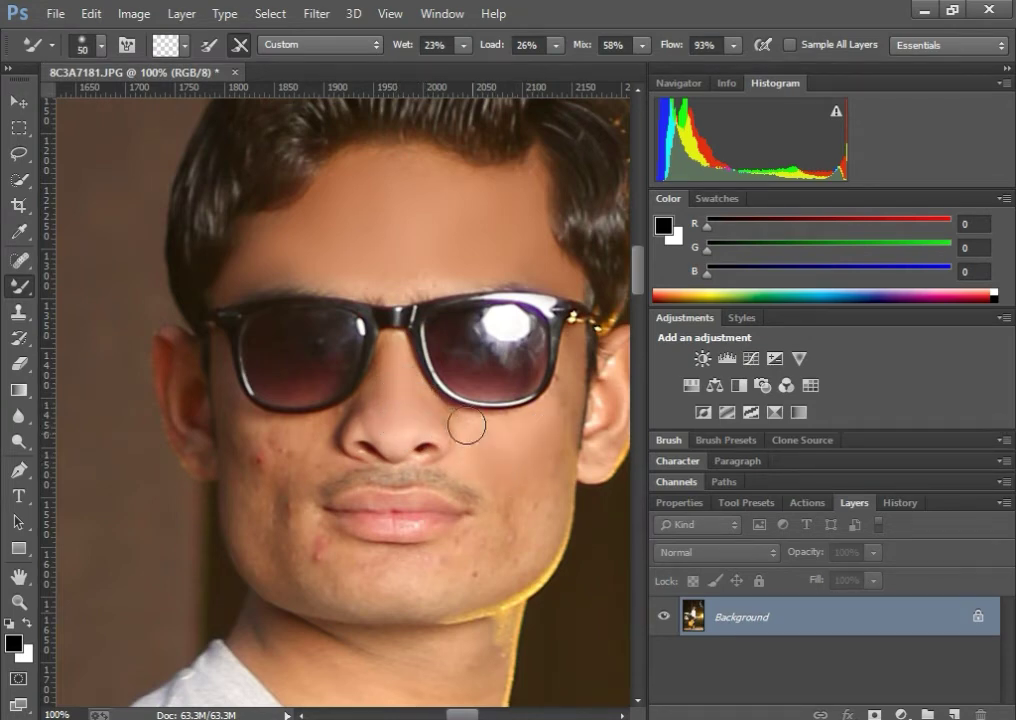
key(bracketleft)
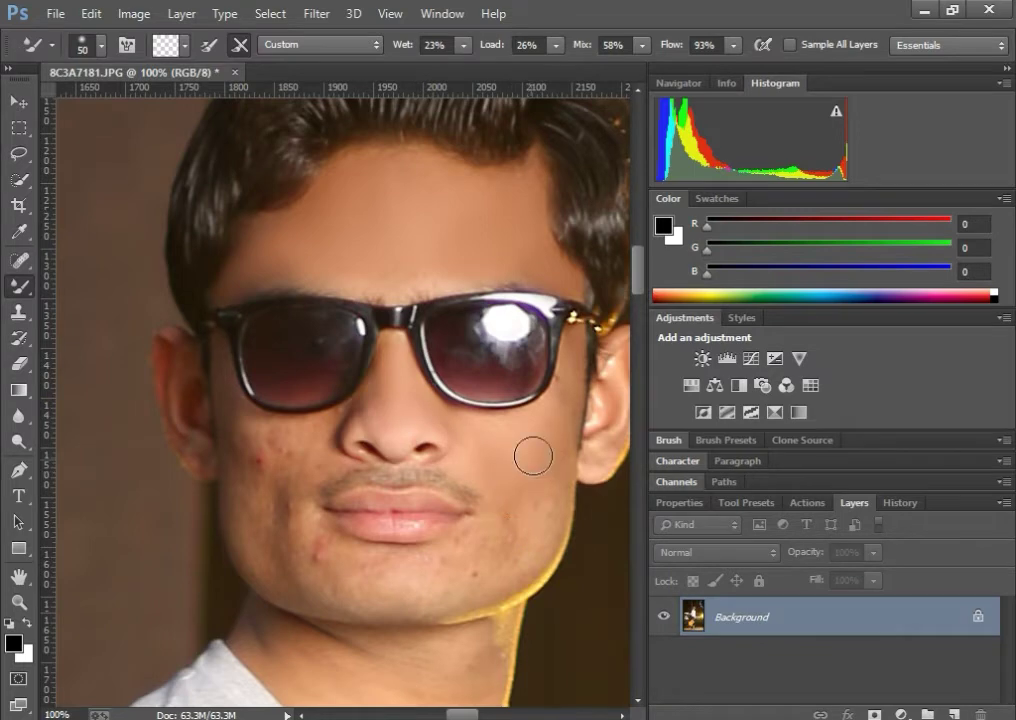
Step: Smooth the lower right cheek, jawline and chin around the mouth with the Mixer Brush at 40 to 50 px
scroll(531, 441, down, 2)
key(bracketright)
key(bracketright)
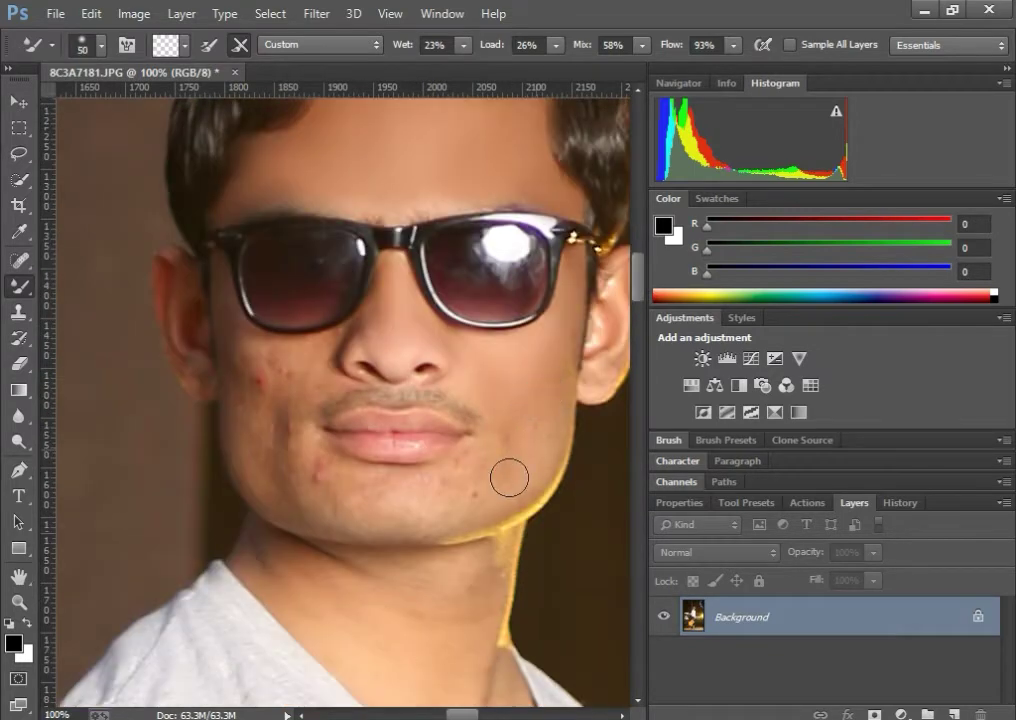
key(bracketright)
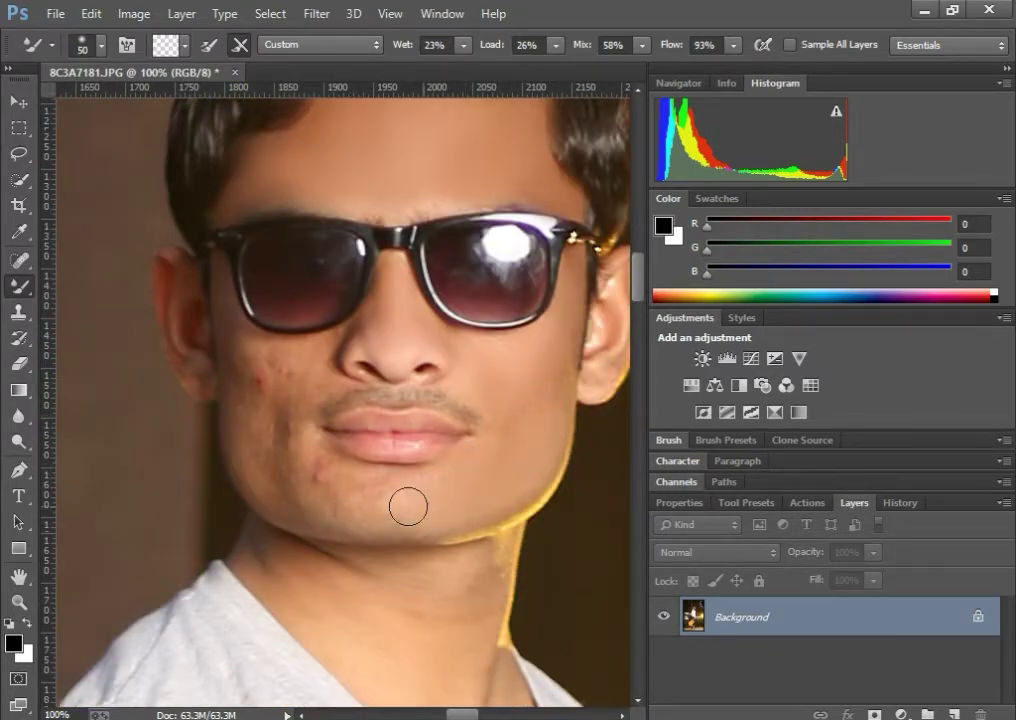
key(bracketleft)
key(bracketleft)
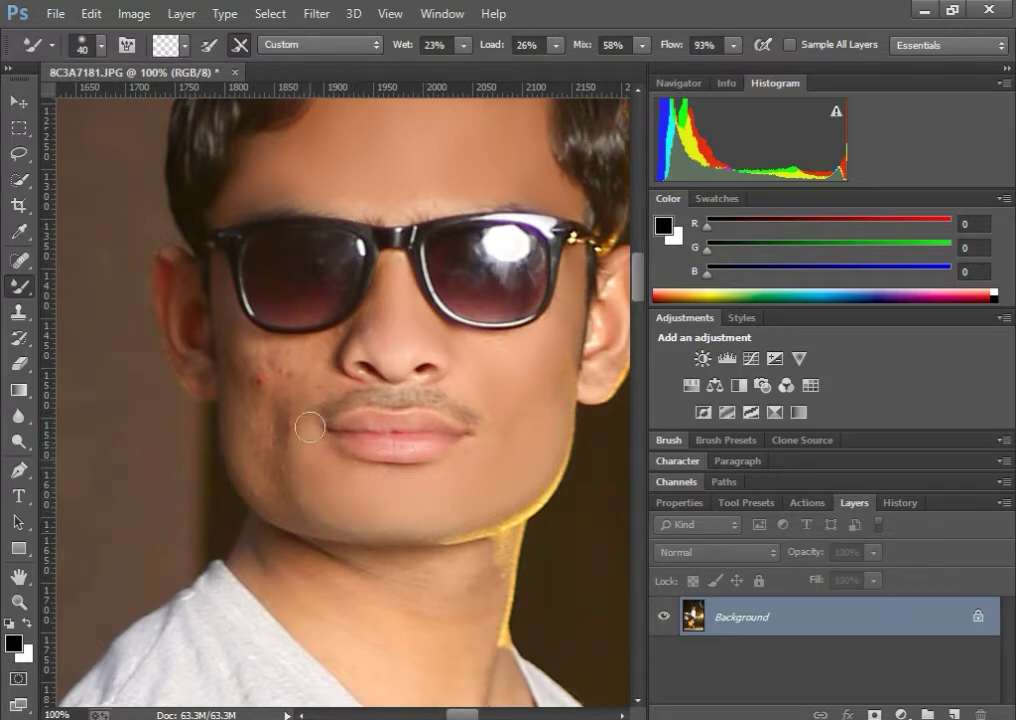
Step: Blend the skin beside the left ear and on the upper left cheek with the Mixer Brush at 30 to 40 px
key(bracketright)
key(bracketright)
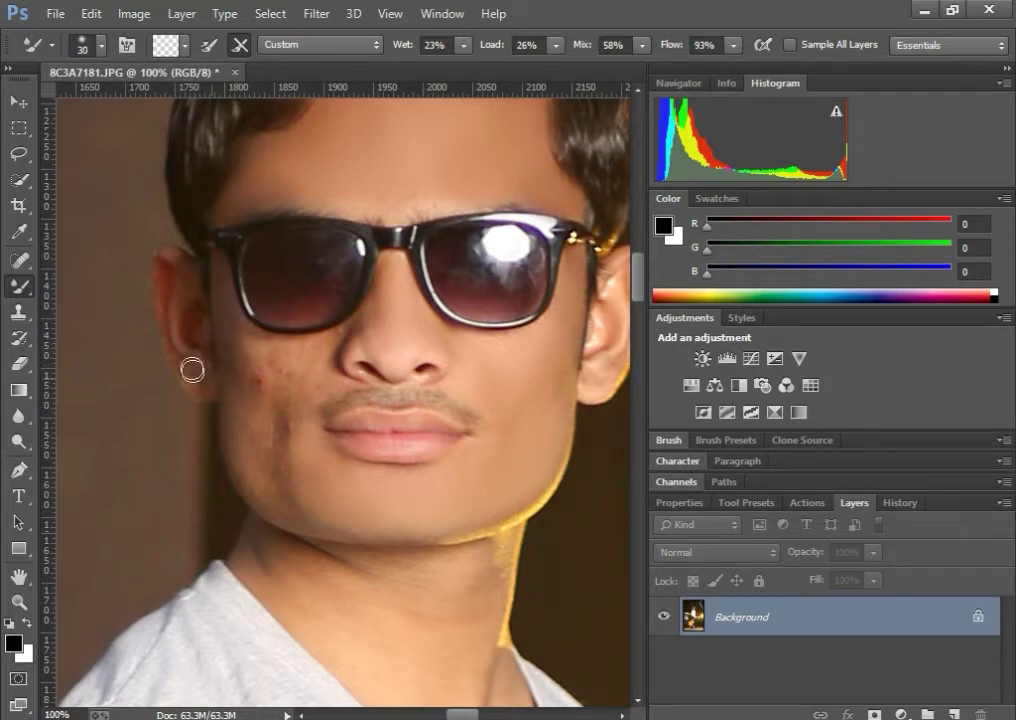
key(bracketleft)
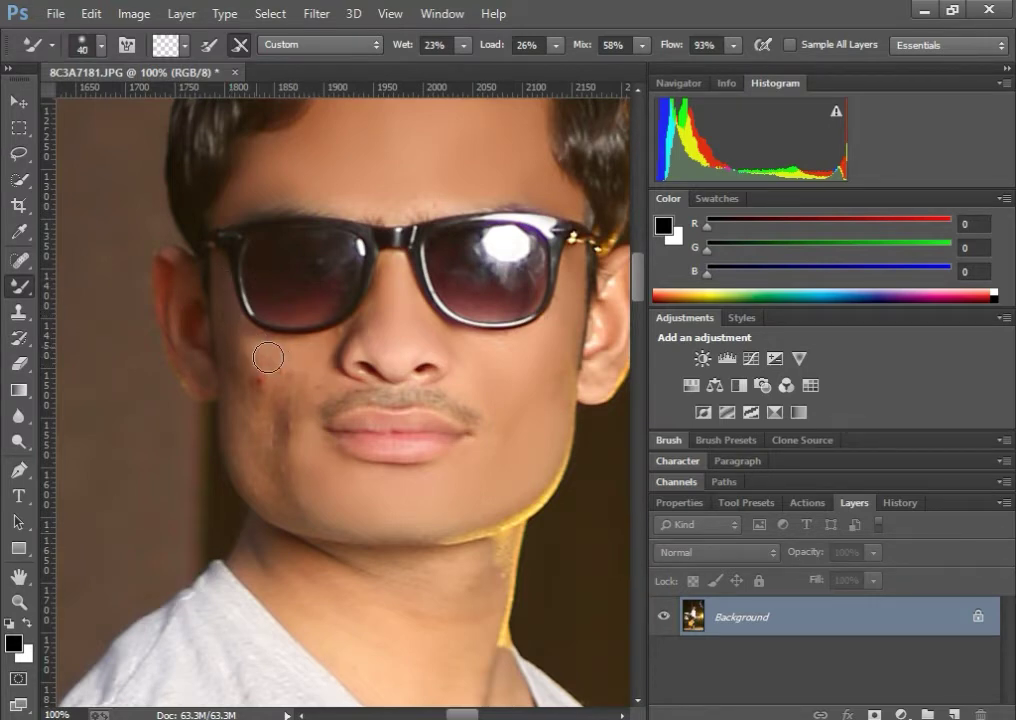
Step: Remove the red spots and dark marks on the left cheek with the content-aware Spot Healing Brush
key(j)
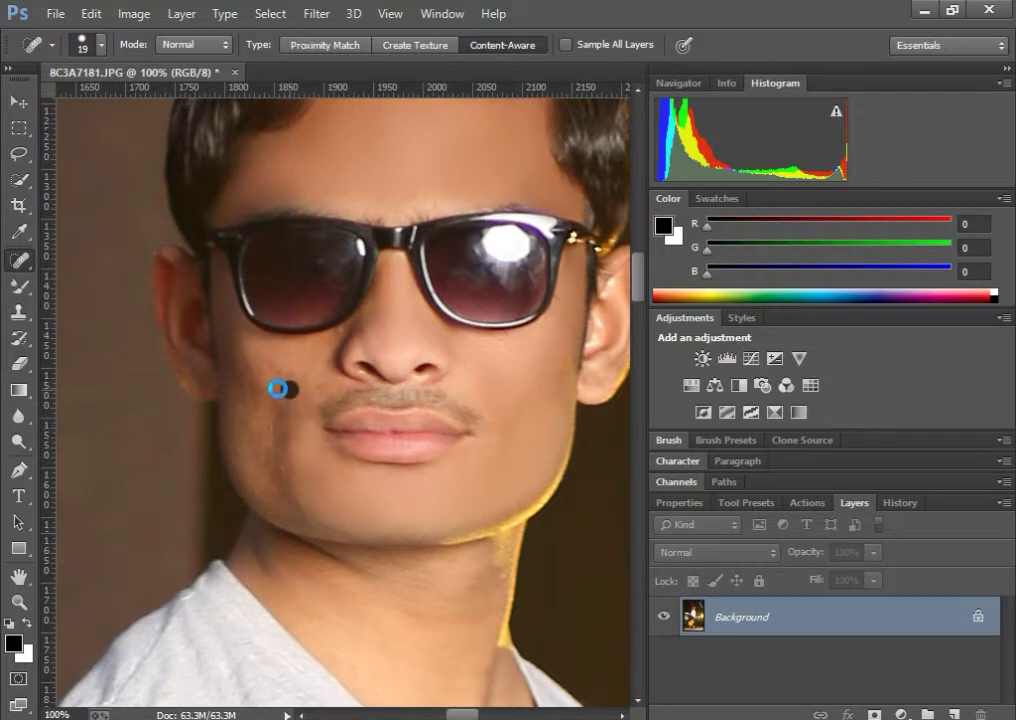
mouse_move(277, 388)
mouse_down()
mouse_move(270, 372)
mouse_move(285, 374)
mouse_up()
Step: Smooth the healed left cheek down to the jaw and beside the nose with the Mixer Brush at 35 to 60 px
key(b)
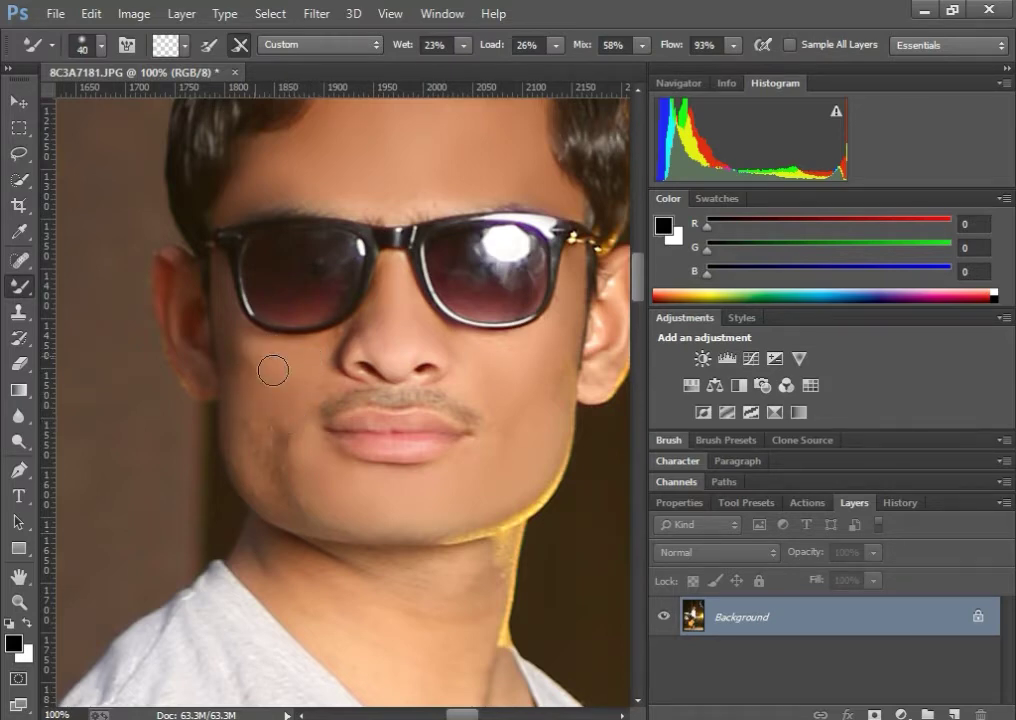
key(])
mouse_move(286, 426)
mouse_down()
mouse_move(288, 449)
mouse_move(249, 416)
mouse_up()
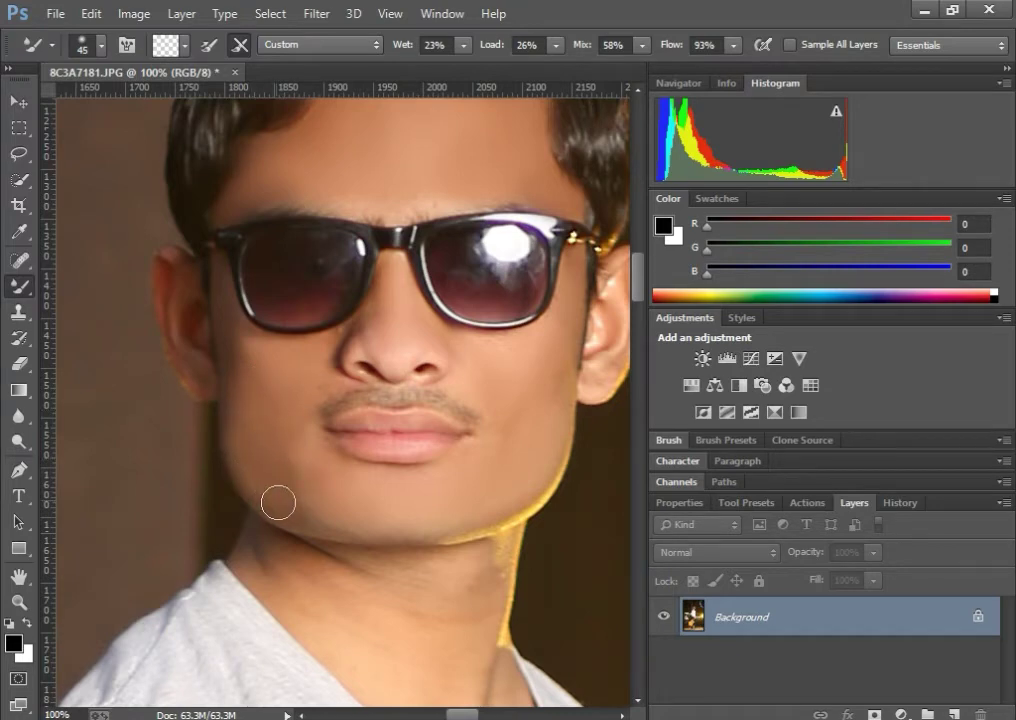
key(])
key(])
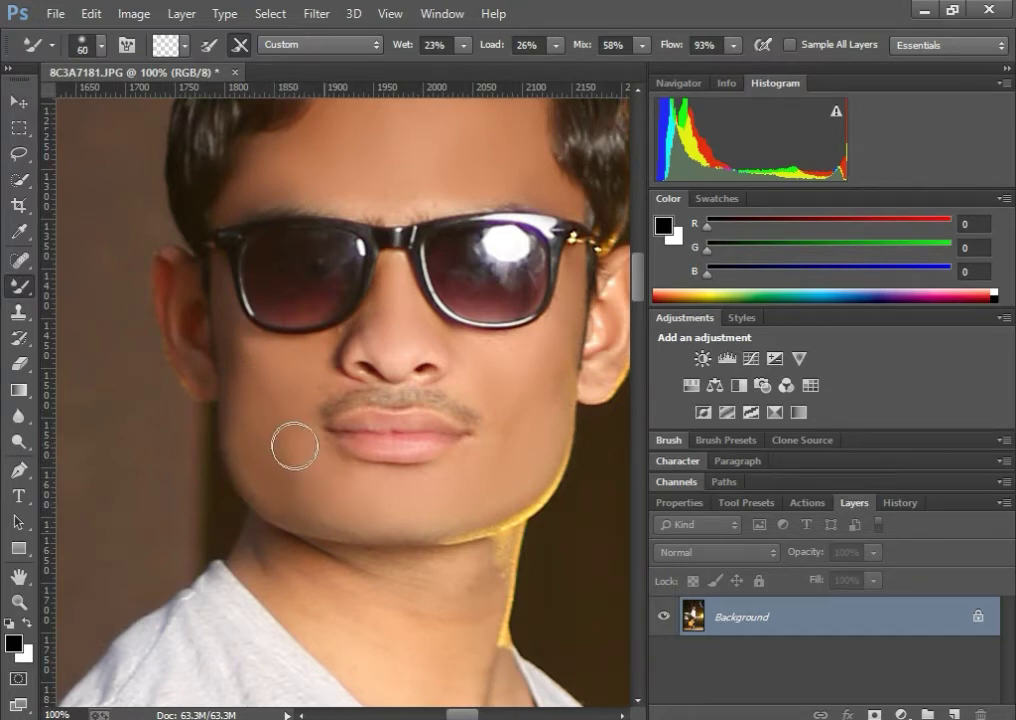
key(bracketleft)
key(bracketleft)
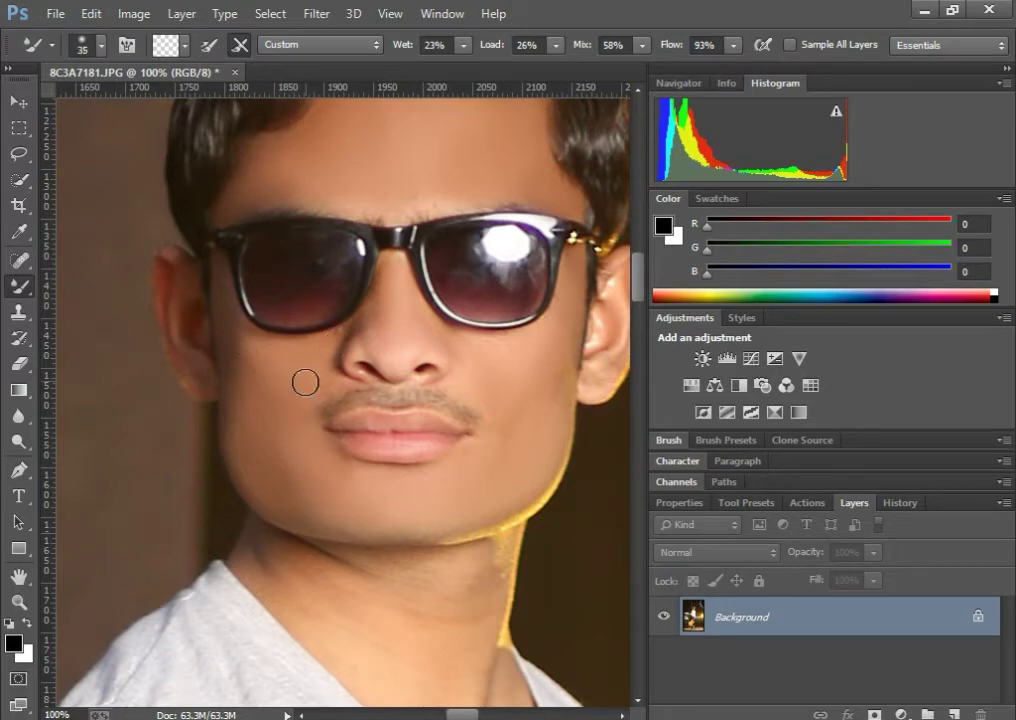
Step: Smooth the skin of the neck and throat down to the V-neck collar with the Mixer Brush at 35 to 60 px
scroll(277, 447, down, 5)
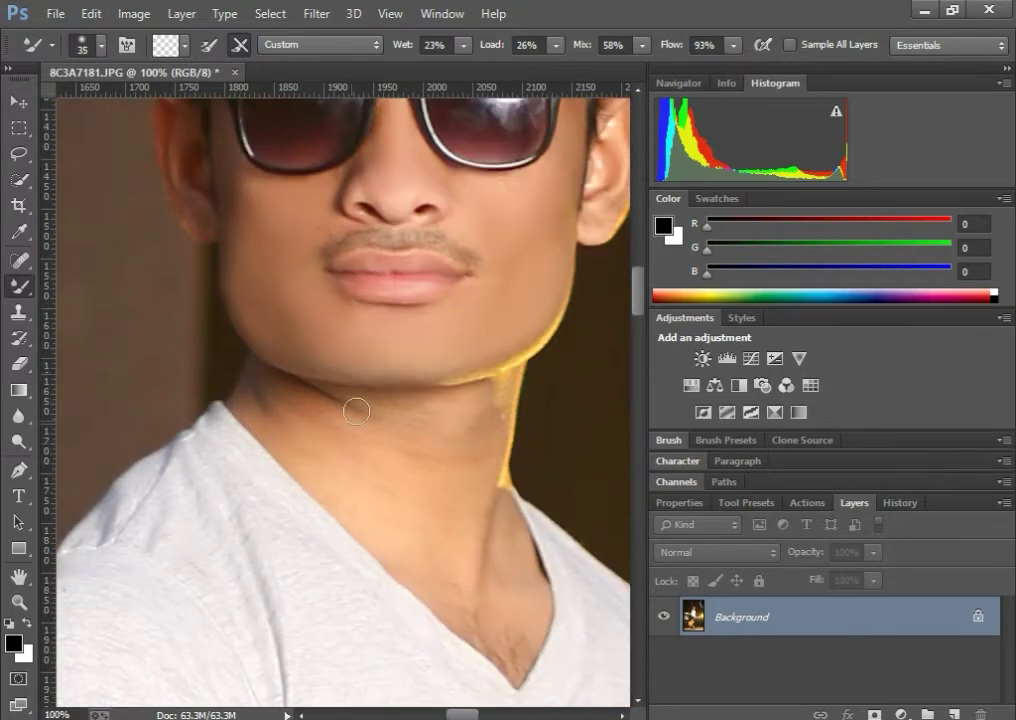
scroll(357, 411, down, 4)
key(bracketleft)
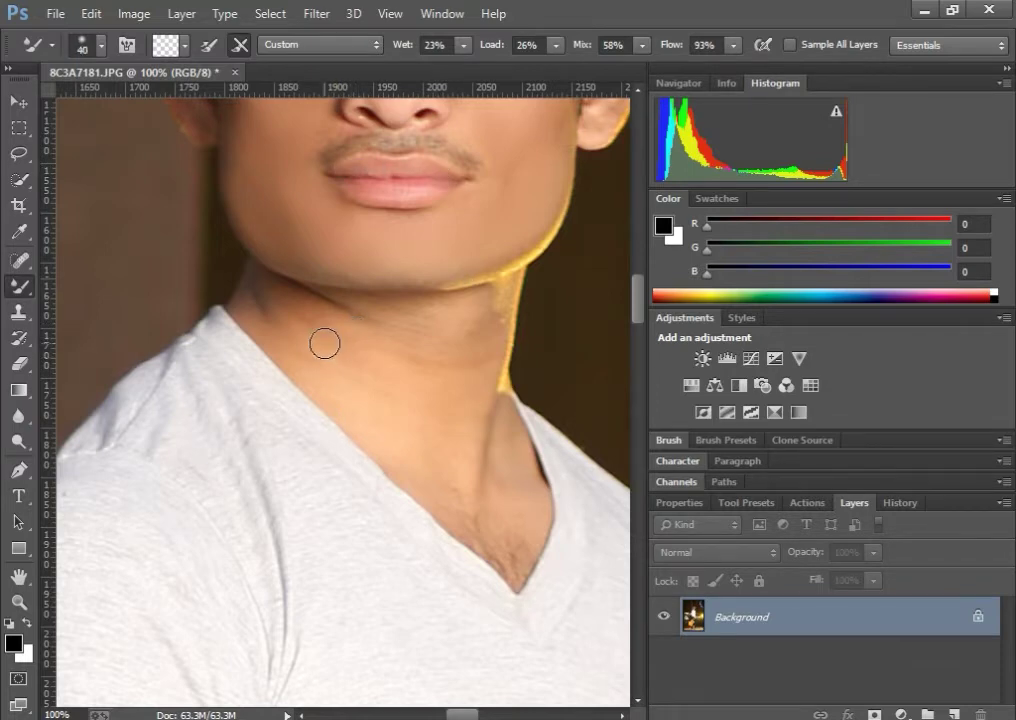
key(bracketright)
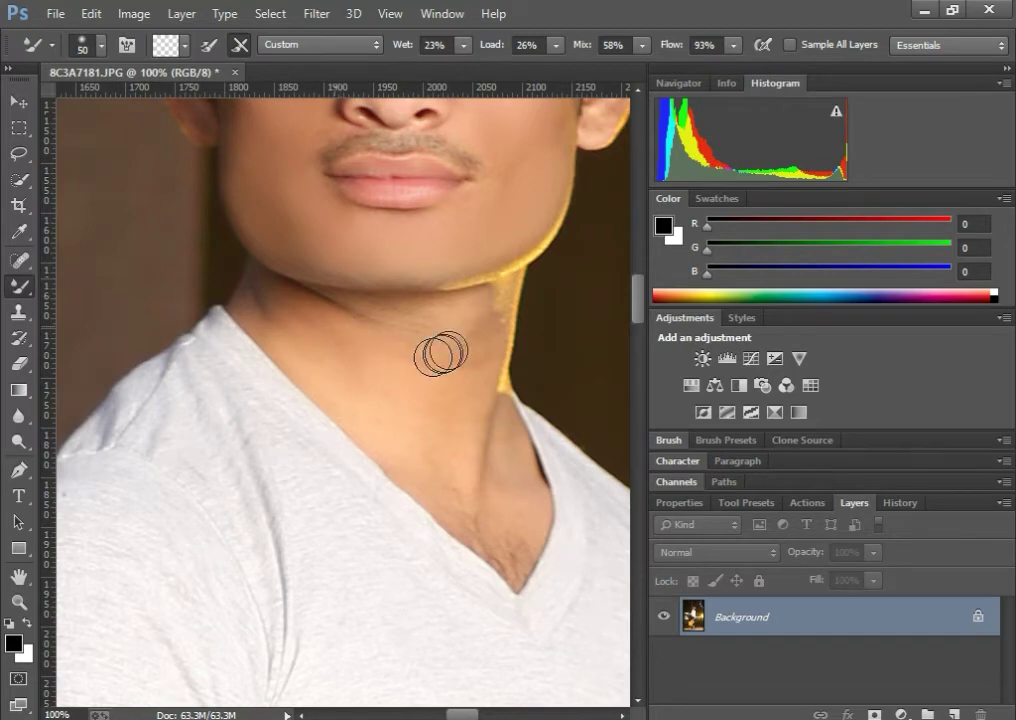
key(bracketright)
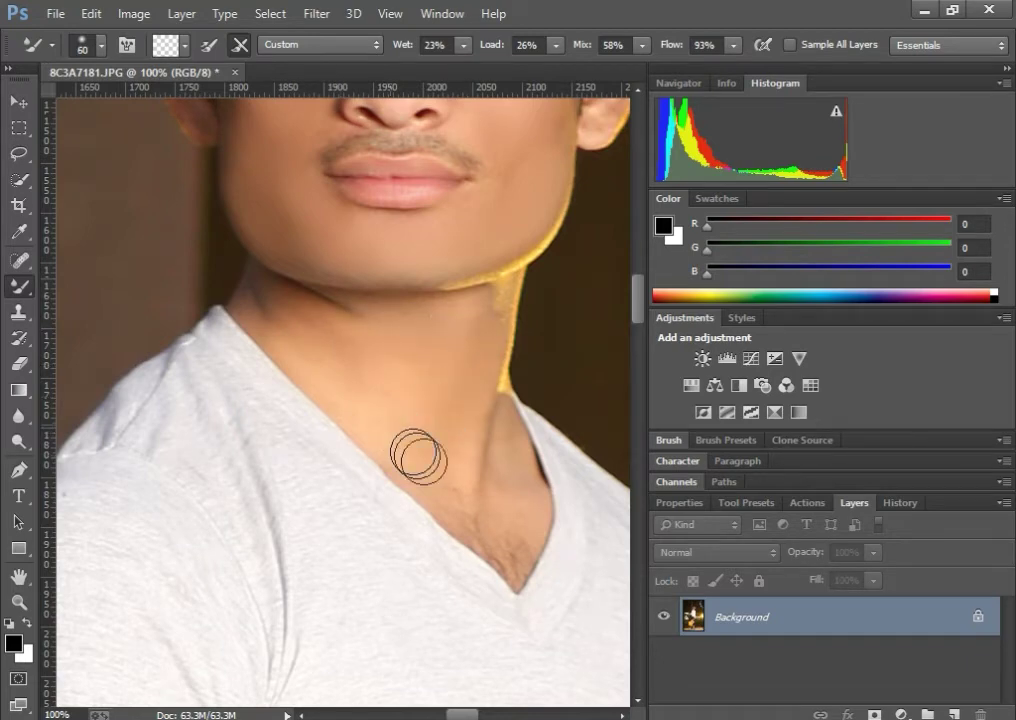
key(bracketleft)
key(bracketleft)
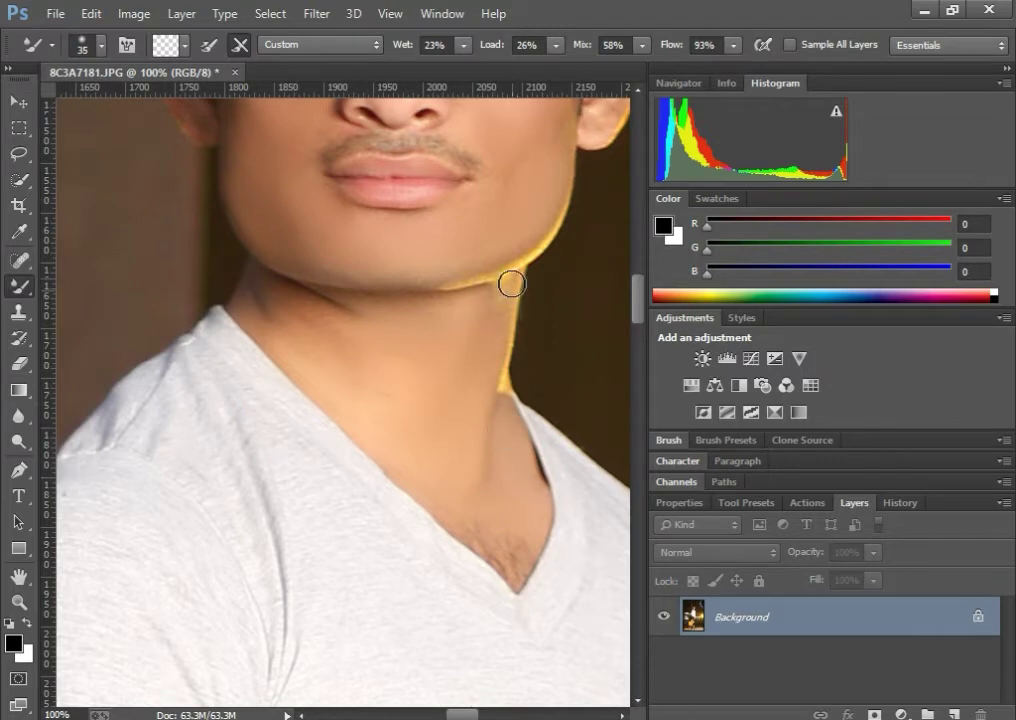
Step: Blend the neck skin and shadow directly beneath the jaw with the Mixer Brush at 40 to 45 px
key(bracketright)
scroll(390, 356, up, 3)
key(bracketright)
key(bracketright)
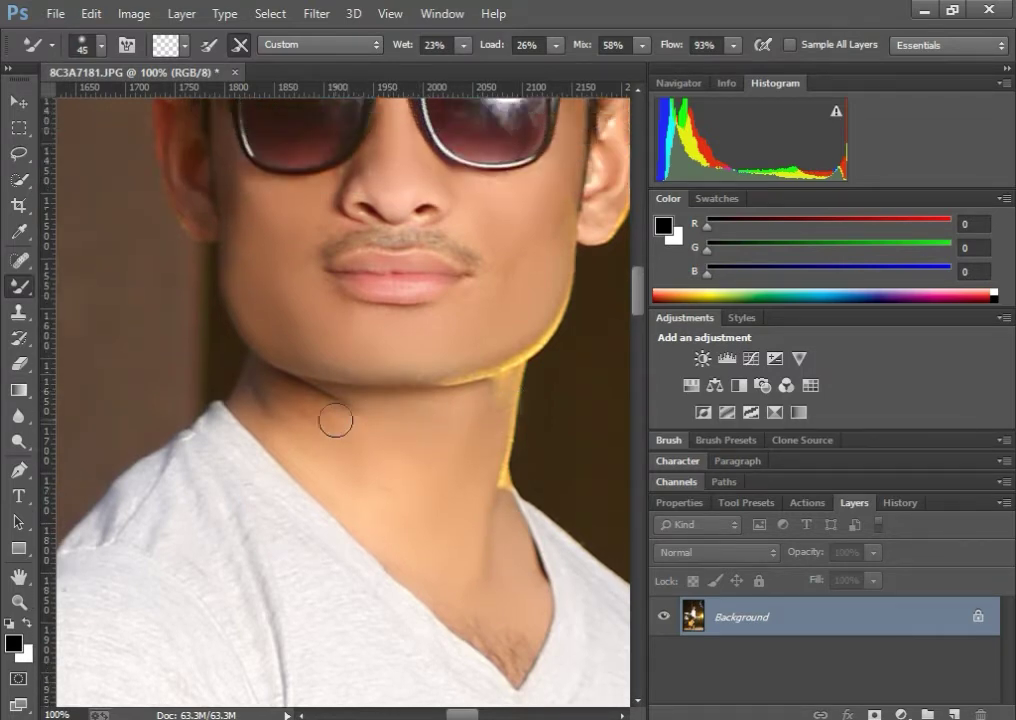
key(bracketleft)
key(bracketleft)
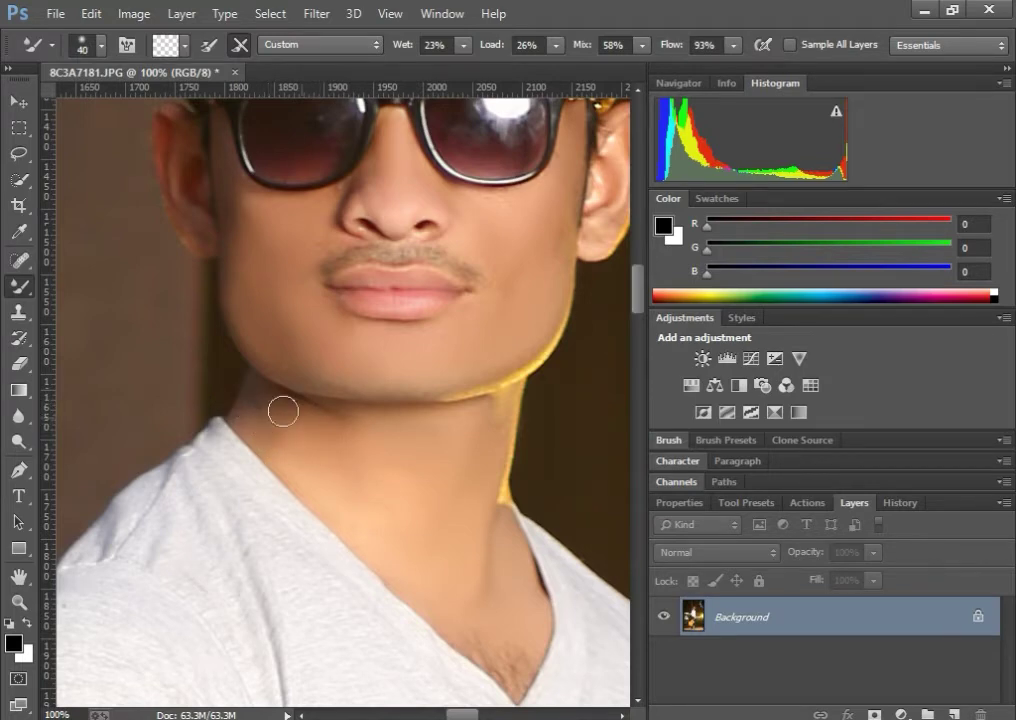
Step: Smooth the skin and hair of the forearm below the sleeve with the Mixer Brush at 50 to 70 px
key(bracketleft)
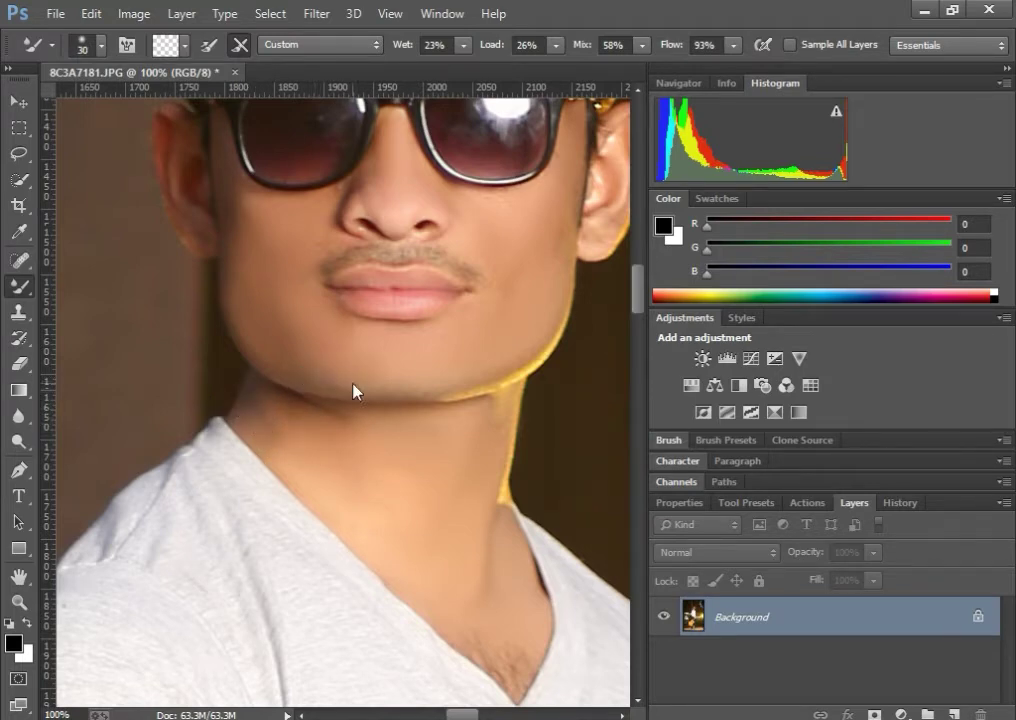
scroll(530, 290, up, 2)
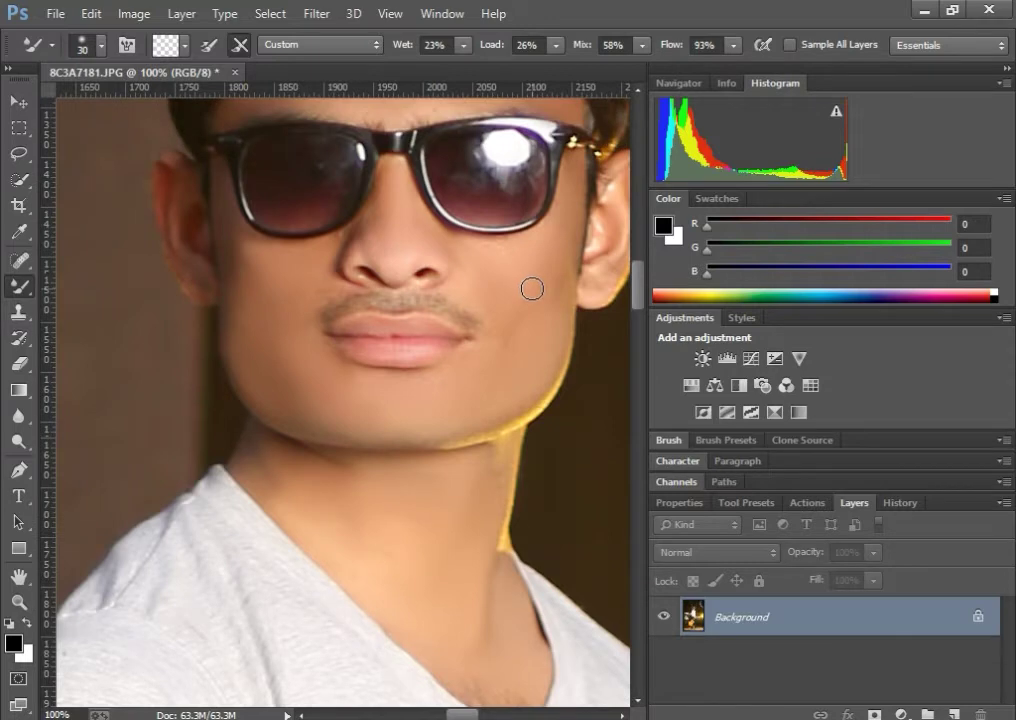
drag(637, 290, 639, 400)
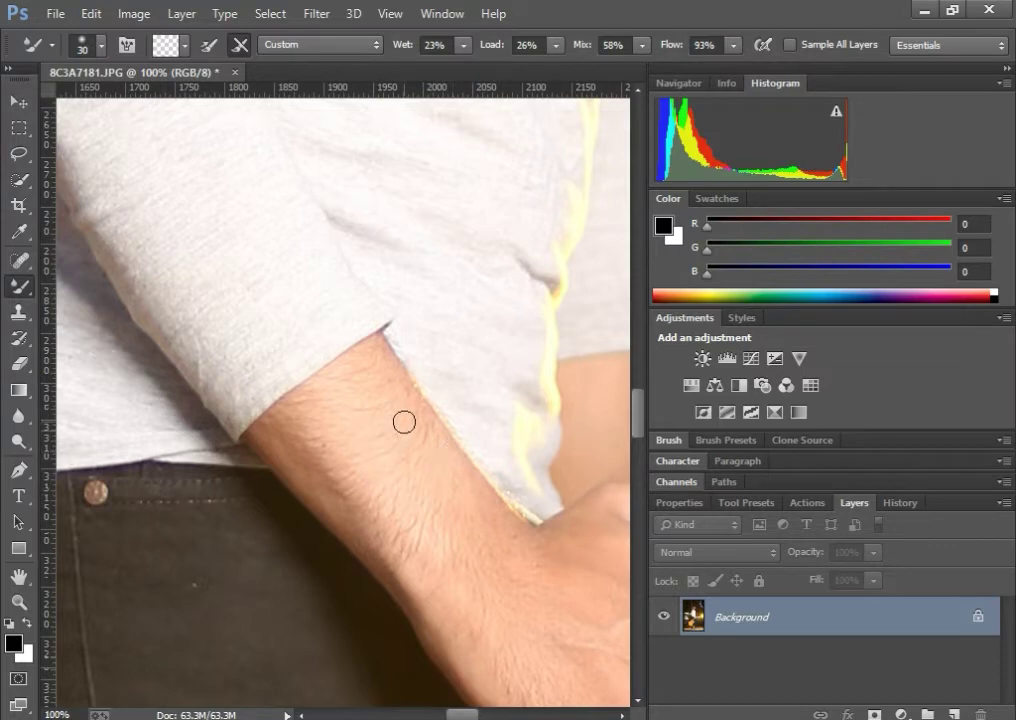
key(bracketright)
key(bracketright)
key(bracketright)
key(bracketright)
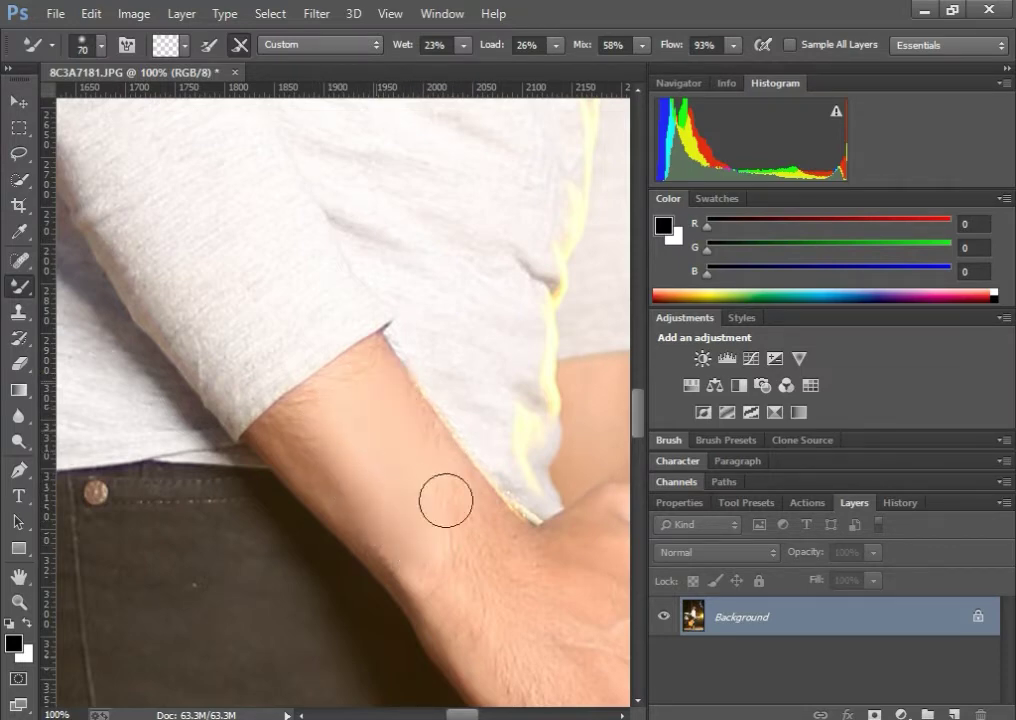
key(bracketleft)
key(bracketleft)
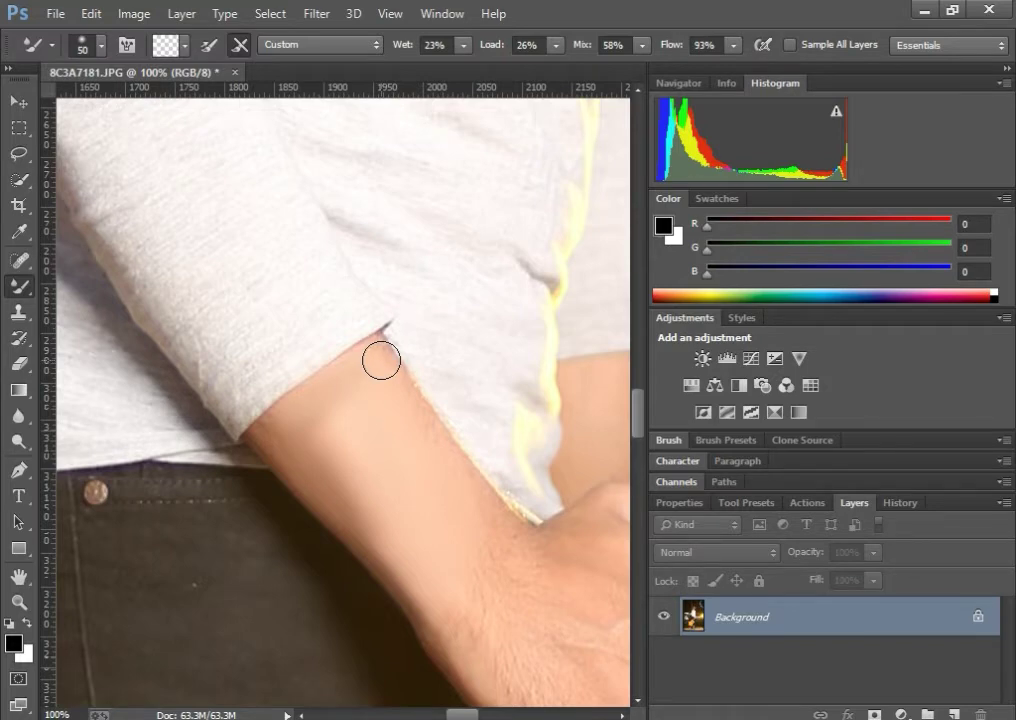
key(bracketleft)
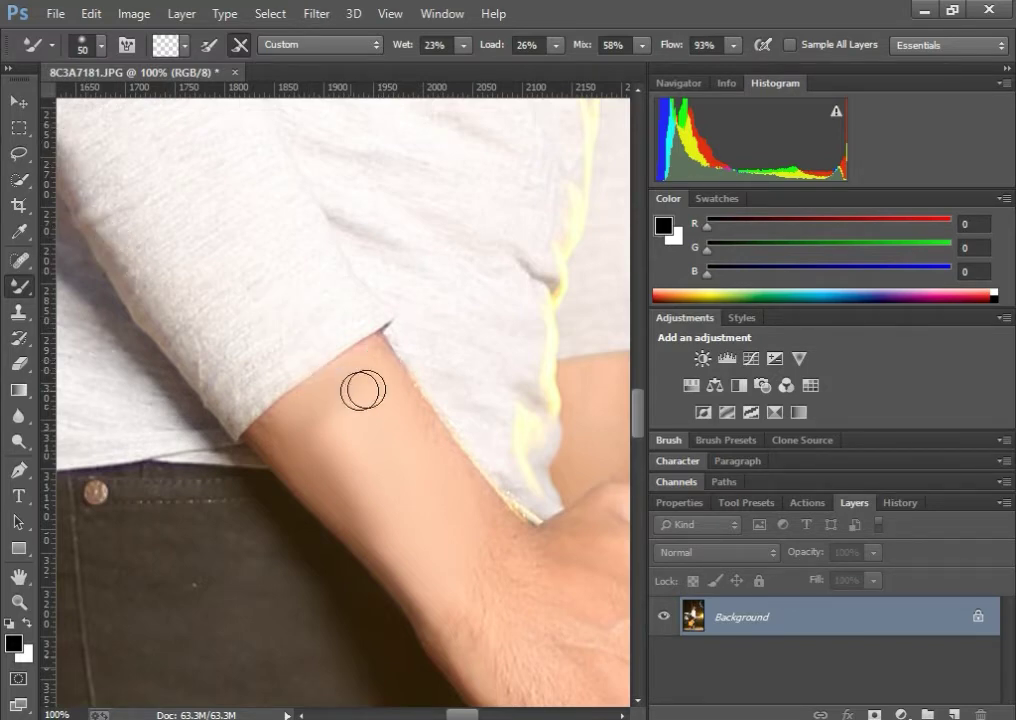
Step: Smooth the wrist, the back of the hand and the thumb with the Mixer Brush at 45 to 70 px
scroll(323, 377, down, 2)
key(bracketright)
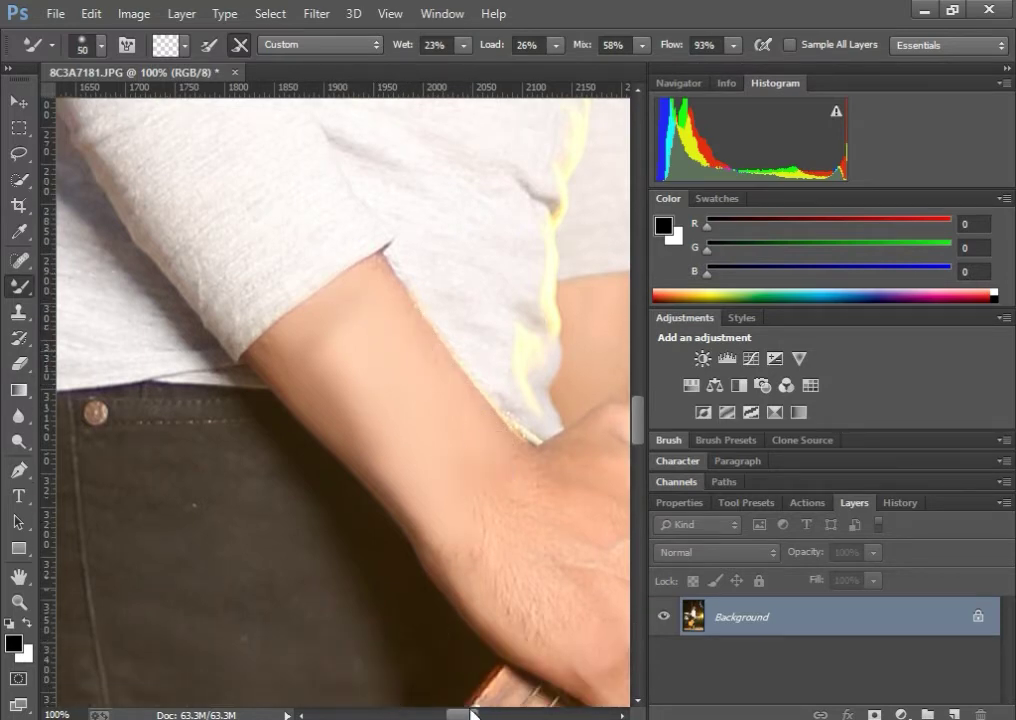
mouse_move(472, 714)
mouse_down()
mouse_move(481, 715)
mouse_move(465, 716)
mouse_up()
scroll(401, 530, down, 1)
key(bracketright)
key(bracketright)
mouse_move(330, 395)
mouse_down()
mouse_move(379, 487)
mouse_move(388, 561)
mouse_move(345, 457)
mouse_move(384, 469)
mouse_move(376, 439)
mouse_move(491, 506)
mouse_move(412, 585)
mouse_move(389, 572)
mouse_move(514, 521)
mouse_move(467, 429)
mouse_move(410, 425)
mouse_move(454, 403)
mouse_up()
key(bracketleft)
key(bracketleft)
key(bracketleft)
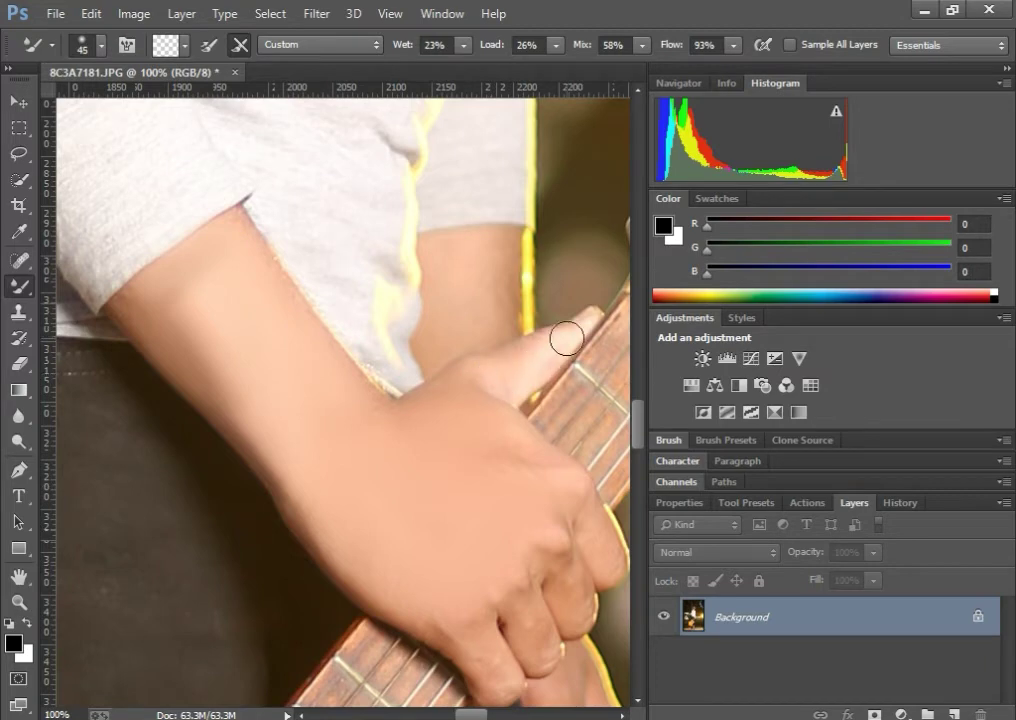
Step: Blend the knuckles and fingers of the hand holding the guitar neck with the Mixer Brush at 40 to 45 px
drag(575, 604, 576, 542)
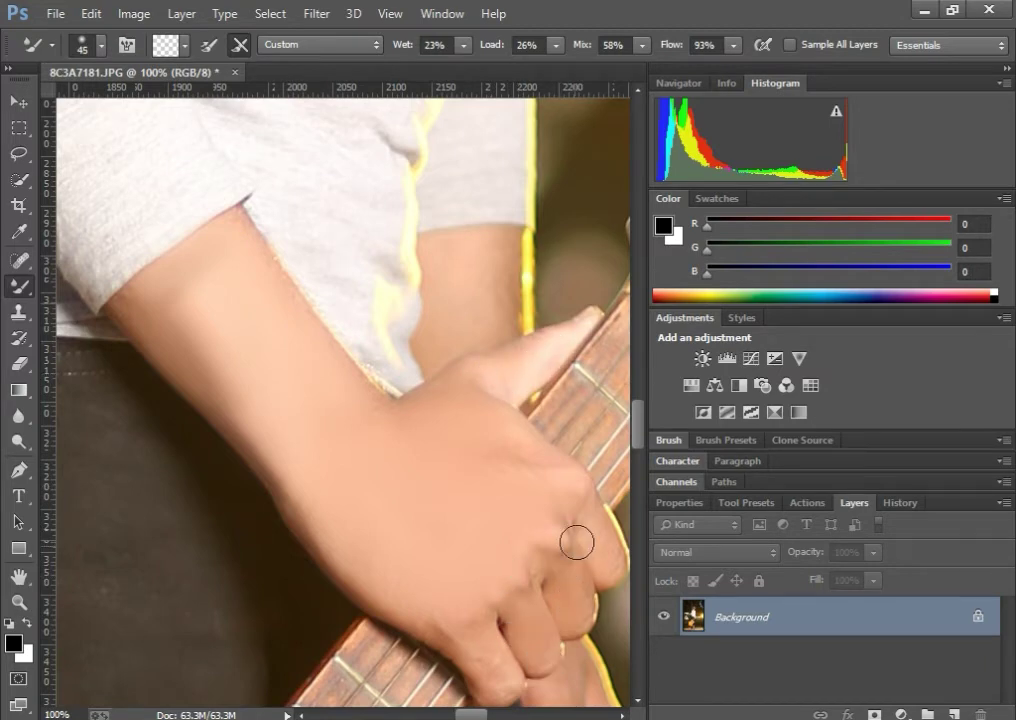
mouse_move(461, 612)
mouse_down()
mouse_move(485, 644)
mouse_move(466, 647)
mouse_up()
key(bracketleft)
scroll(583, 612, down, 3)
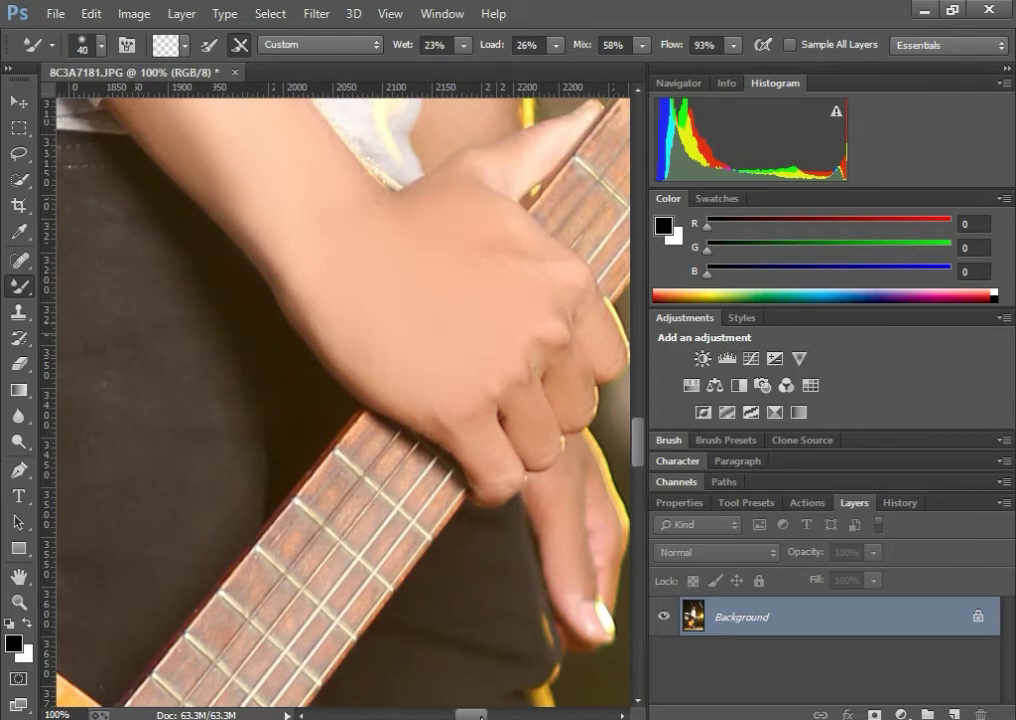
Step: Smooth the other forearm behind the shirt at 60 px and touch up the fingers and hand at 45 px
drag(480, 716, 505, 716)
drag(643, 447, 638, 412)
drag(505, 716, 488, 716)
key(bracketright)
key(bracketright)
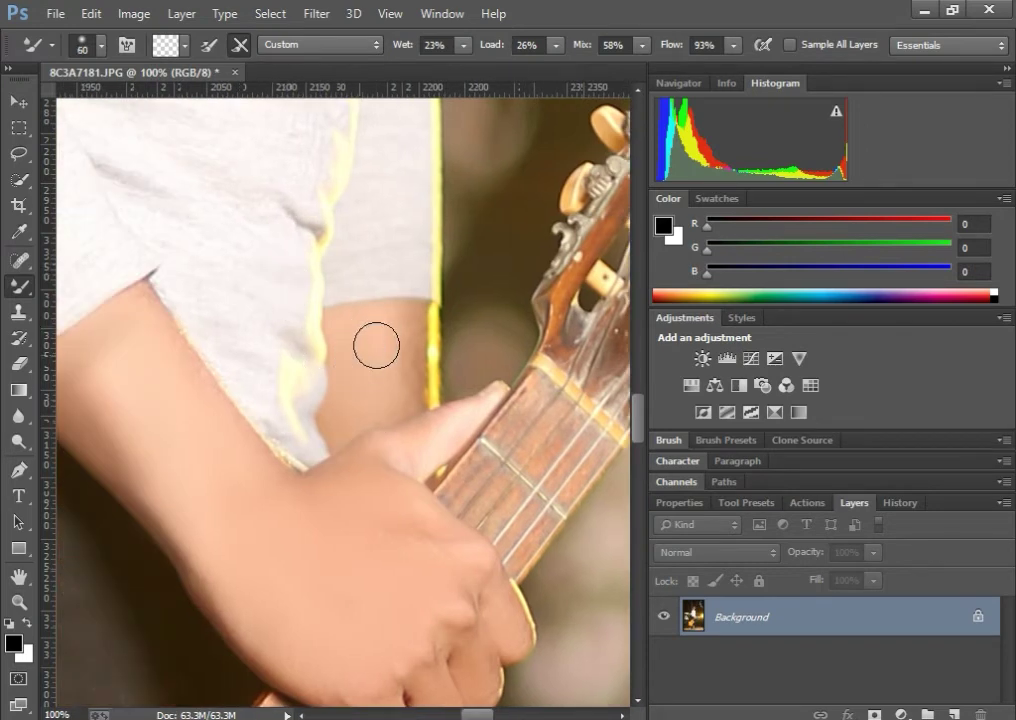
scroll(420, 431, down, 2)
scroll(420, 431, down, 4)
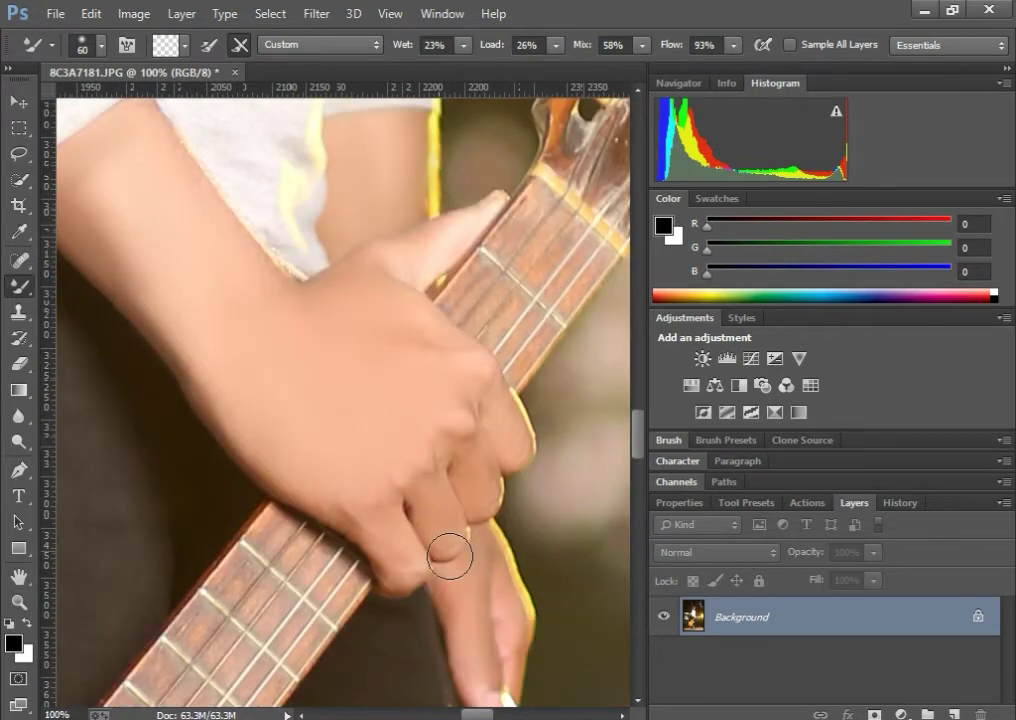
key(bracketleft)
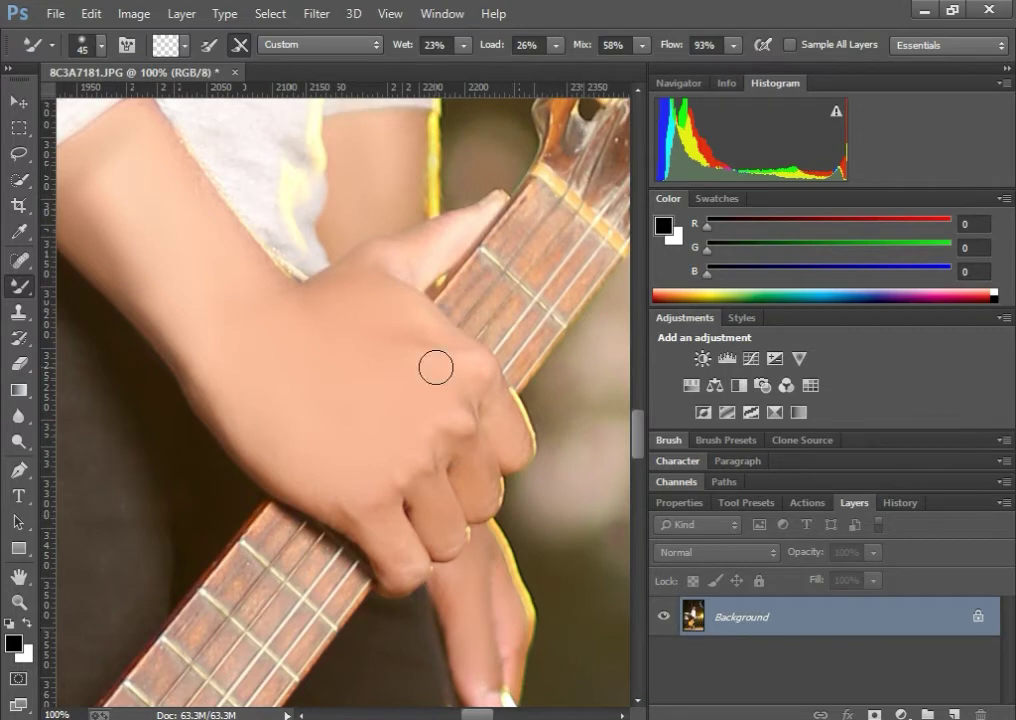
Step: Open the Camera Raw Filter on the full portrait
key(ctrl+minus)
key(ctrl+minus)
key(ctrl+minus)
key(ctrl+minus)
key(ctrl+minus)
key(ctrl+minus)
key(ctrl+minus)
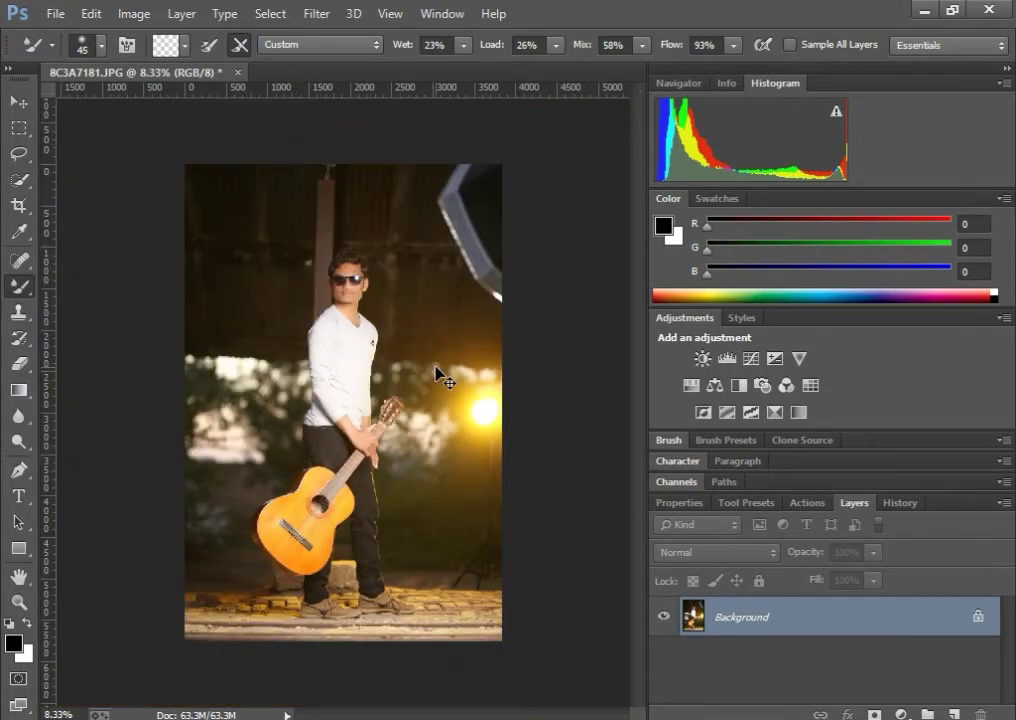
click(316, 13)
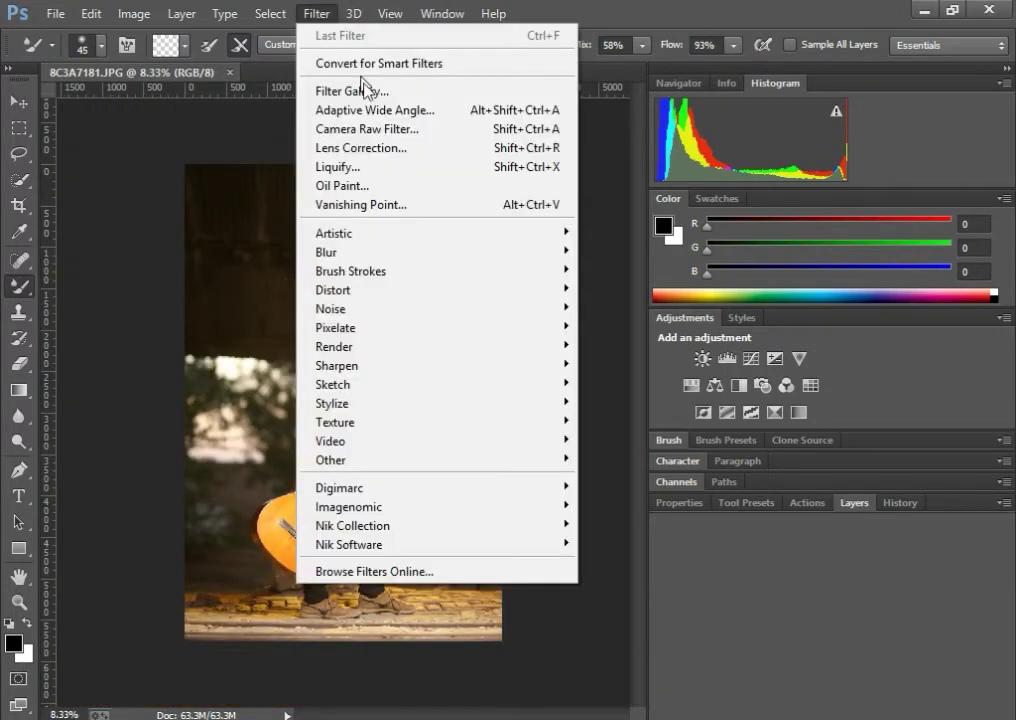
click(355, 129)
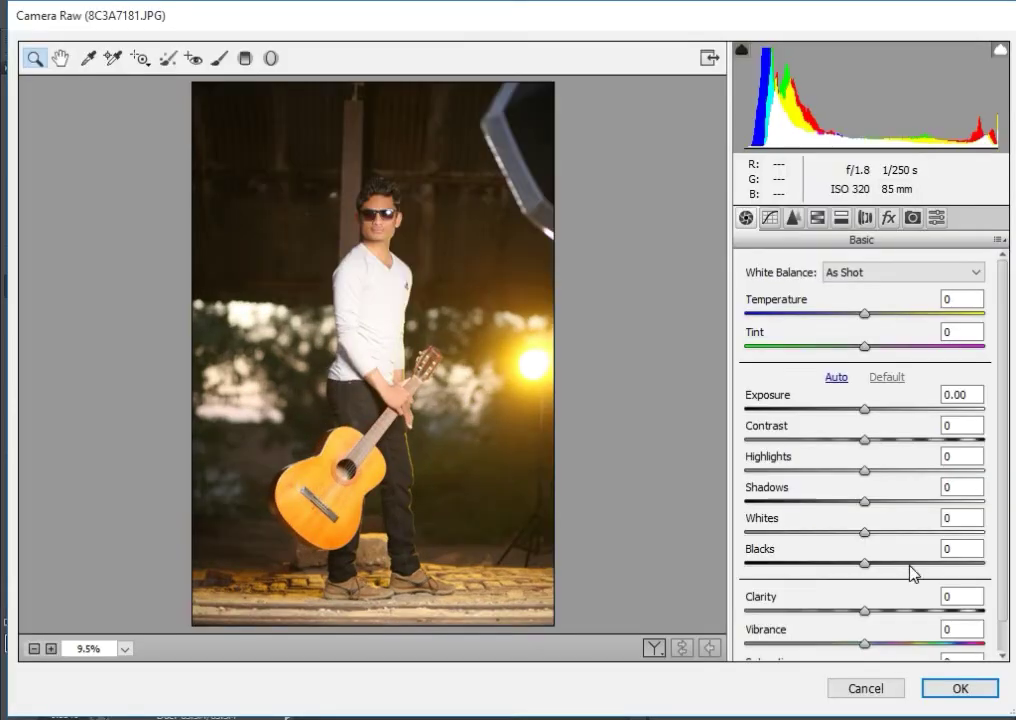
Step: Set the basic tone to Shadows +87, Whites +26, Blacks +39, Clarity +44 and Vibrance +87
click(909, 565)
mouse_move(915, 566)
mouse_down()
mouse_move(932, 565)
mouse_move(896, 566)
mouse_move(911, 566)
mouse_up()
drag(903, 611, 969, 645)
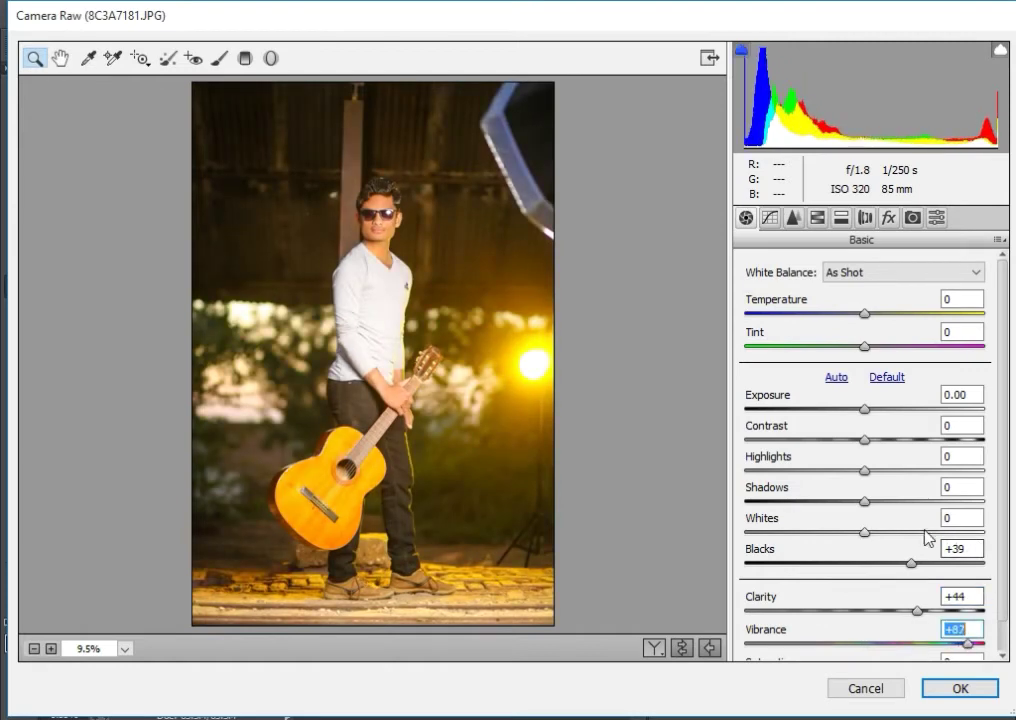
click(895, 532)
click(966, 501)
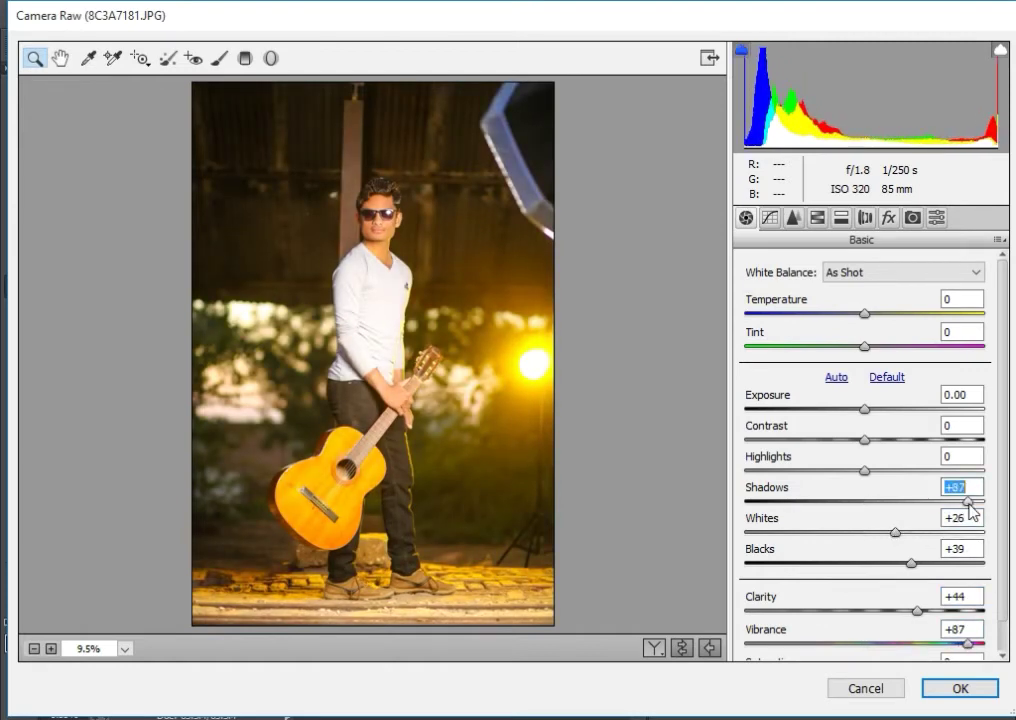
Step: Set the noise reduction to Luminance 29 and Luminance Detail 90
click(770, 218)
click(794, 218)
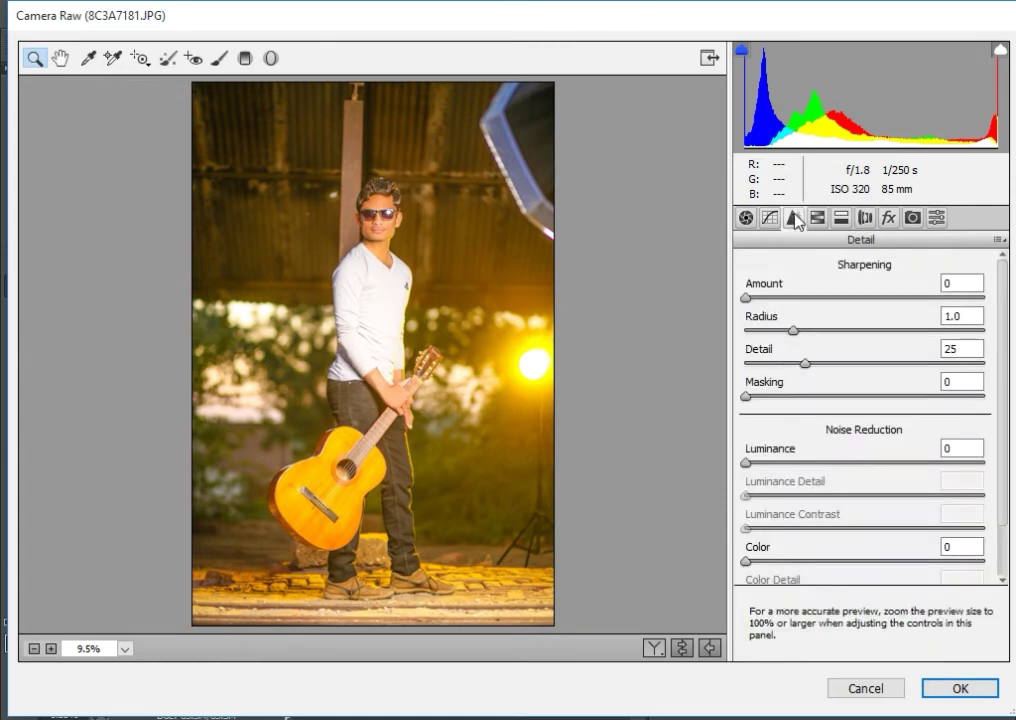
drag(745, 463, 804, 464)
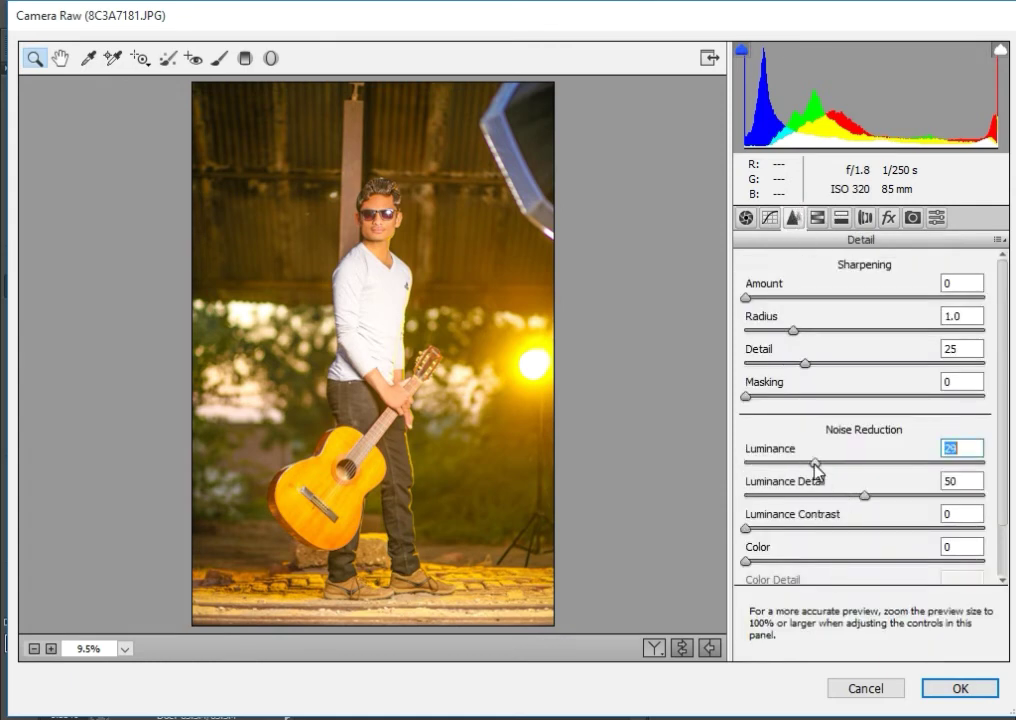
drag(866, 495, 968, 495)
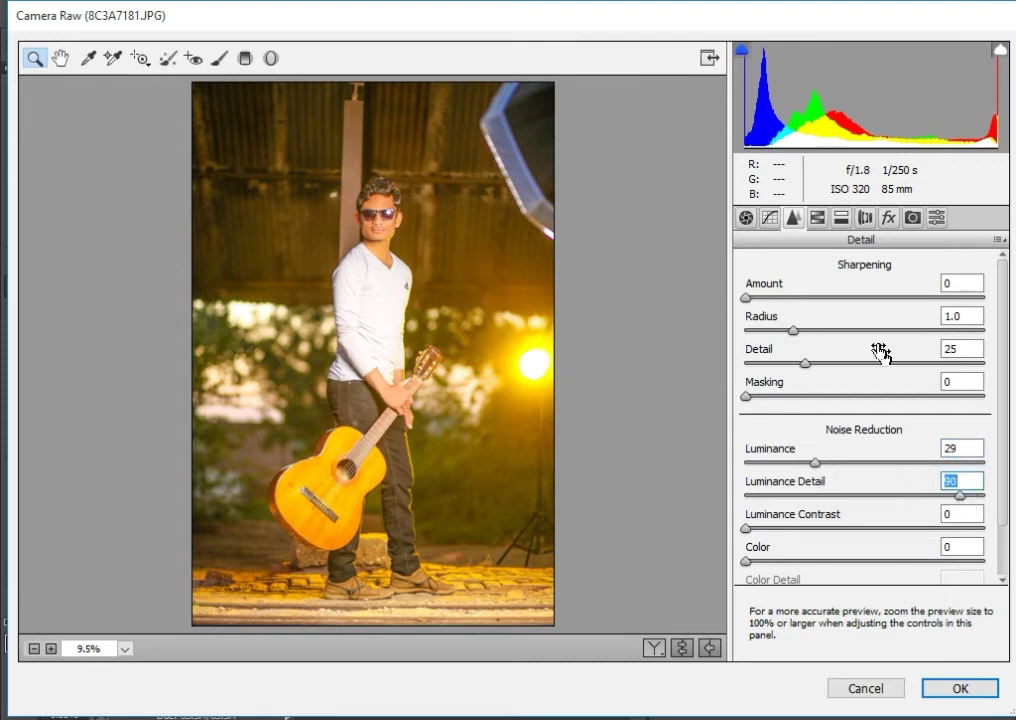
Step: Shift the hue of the Yellows strongly toward orange
click(817, 217)
click(770, 294)
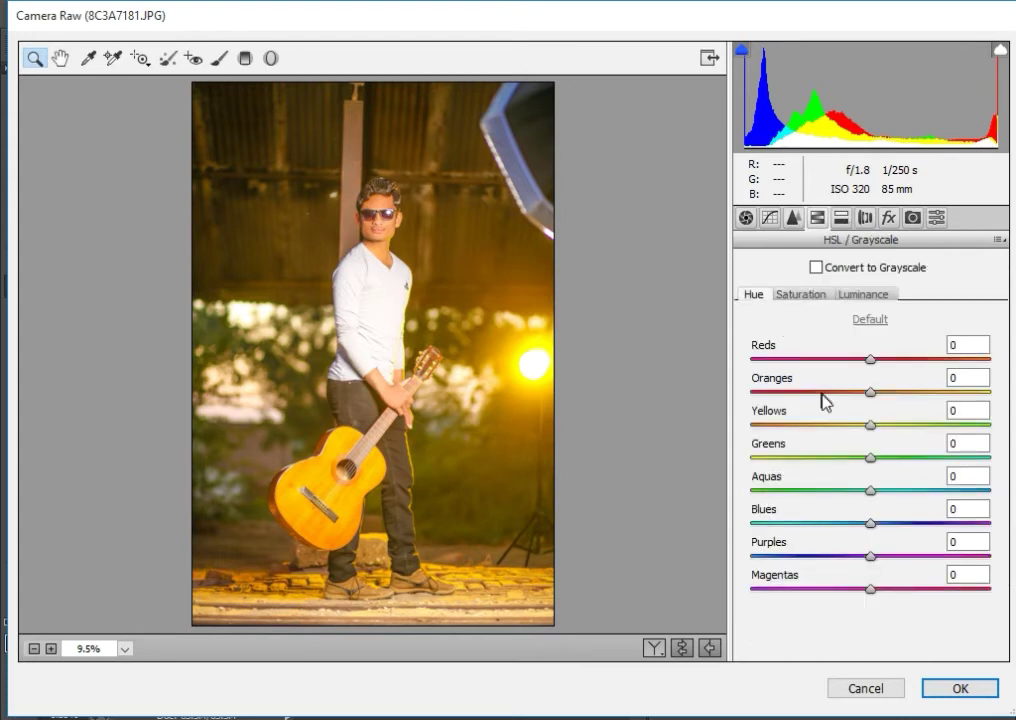
drag(825, 422, 733, 412)
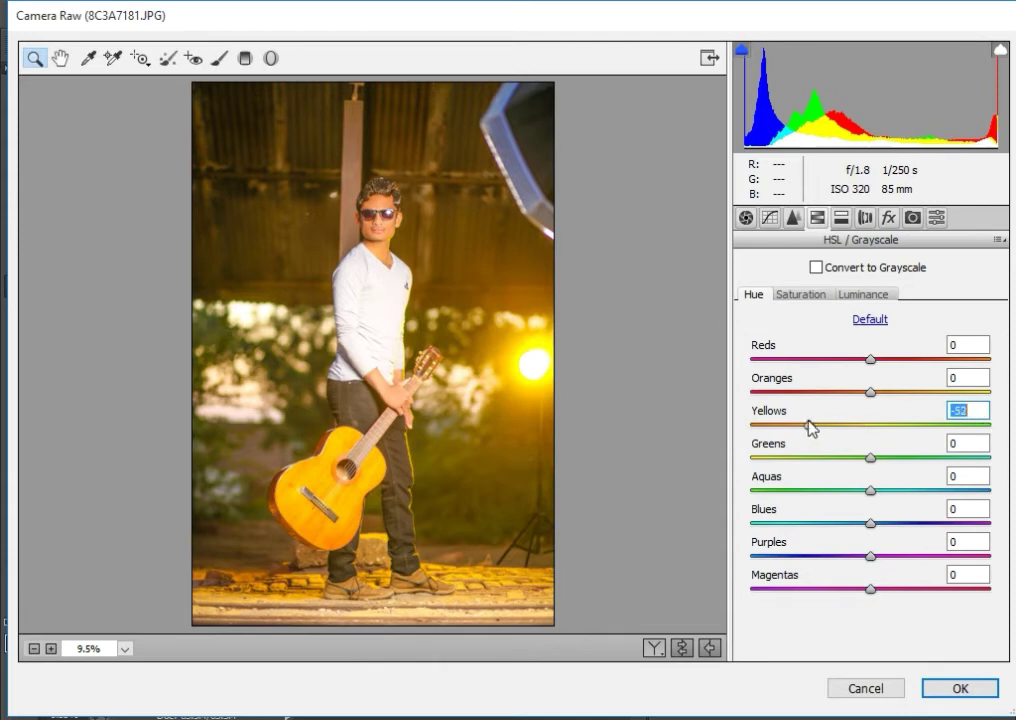
click(778, 425)
Step: Adjust the color saturation and raise the luminance of the Reds to +22 and the Oranges to +13
click(805, 294)
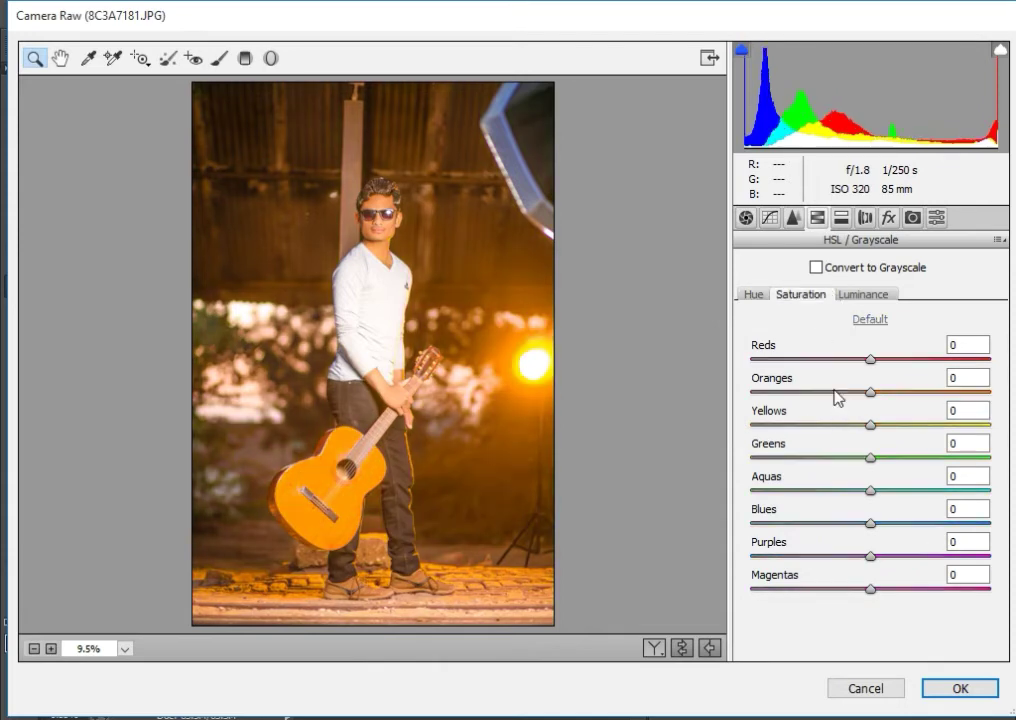
drag(862, 450, 962, 435)
mouse_move(871, 391)
mouse_down()
mouse_move(830, 392)
mouse_move(864, 392)
mouse_move(900, 355)
mouse_move(925, 386)
mouse_move(888, 390)
mouse_move(898, 360)
mouse_move(891, 395)
mouse_up()
click(863, 294)
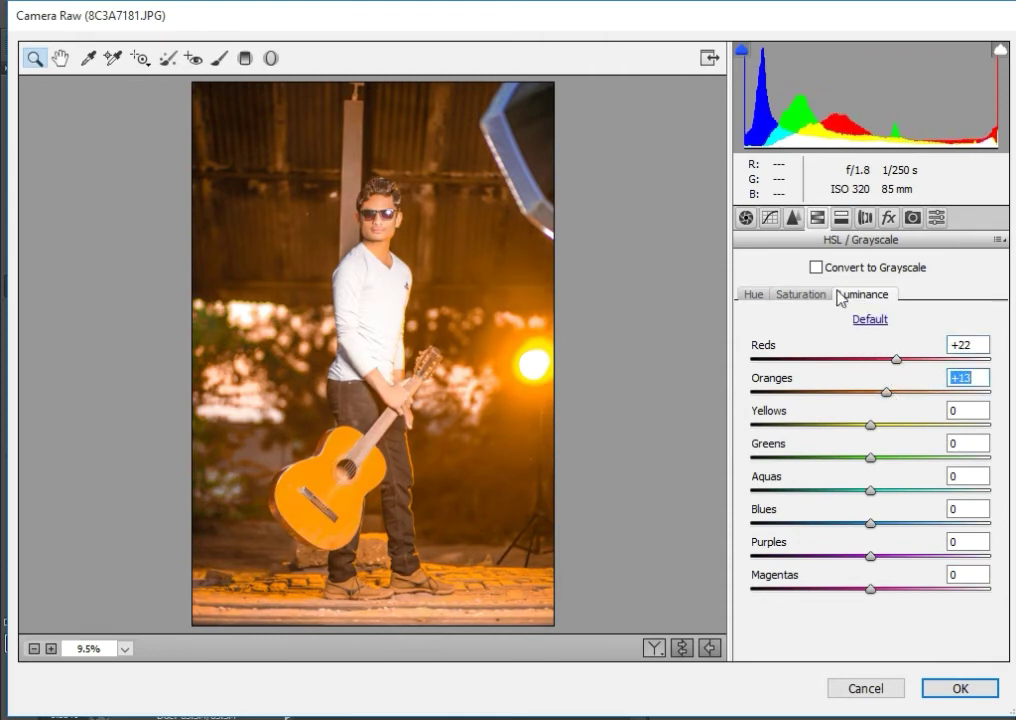
Step: Add a light post-crop vignette with Amount +29 and Roundness -2, and apply the Camera Raw adjustments
click(865, 218)
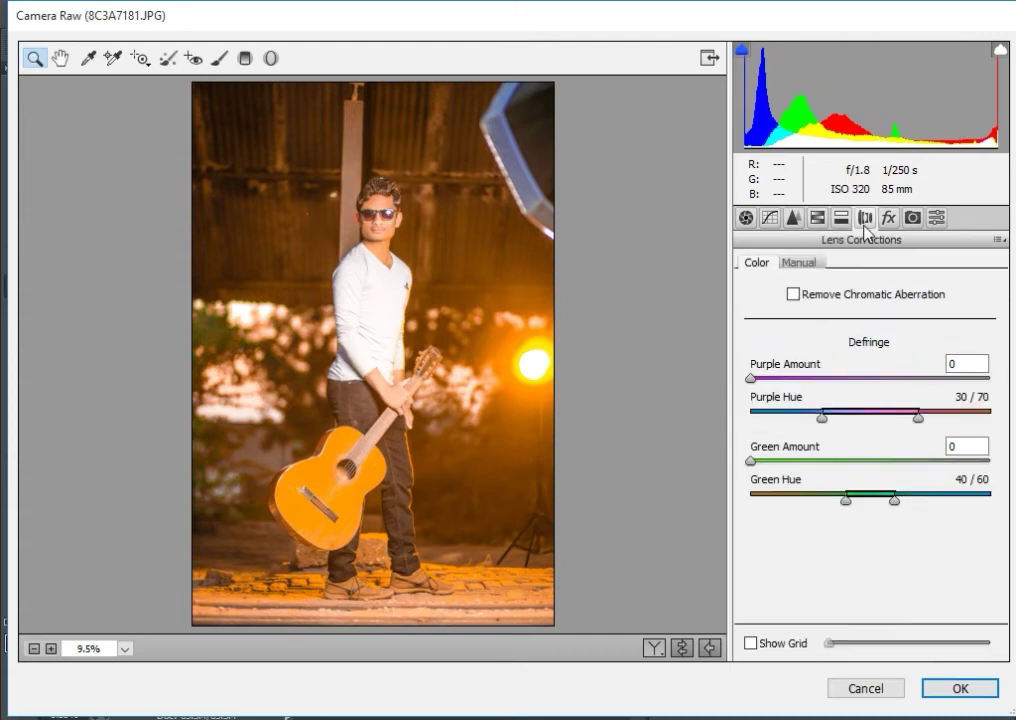
click(841, 218)
click(865, 218)
click(888, 218)
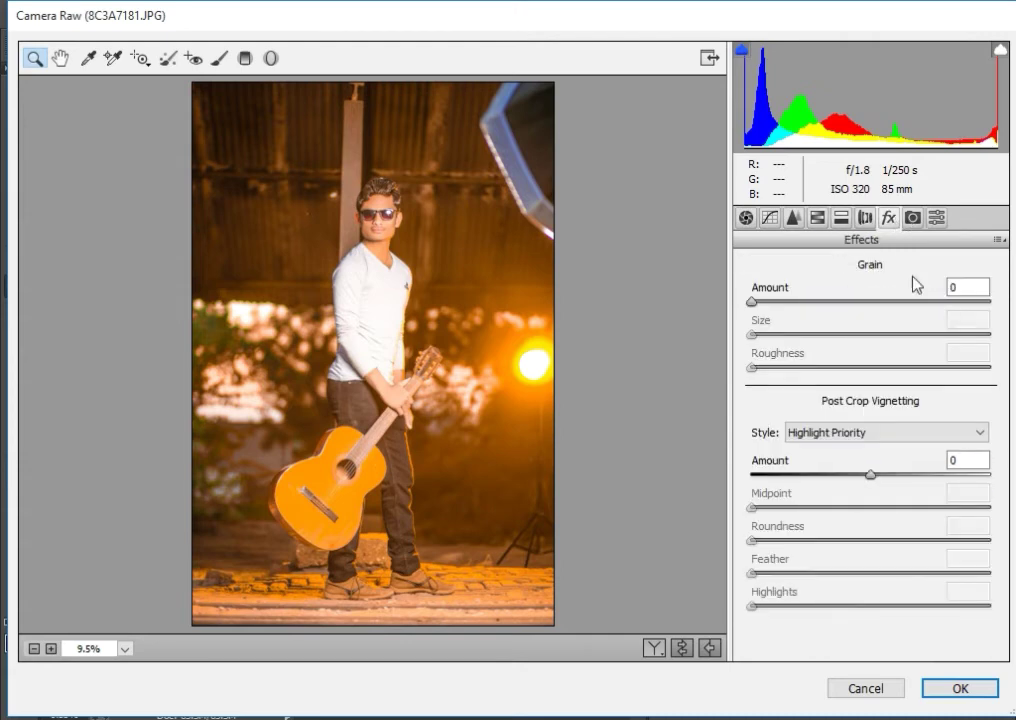
drag(866, 477, 846, 477)
mouse_move(871, 540)
mouse_down()
mouse_move(822, 540)
mouse_move(866, 537)
mouse_up()
drag(862, 479, 907, 480)
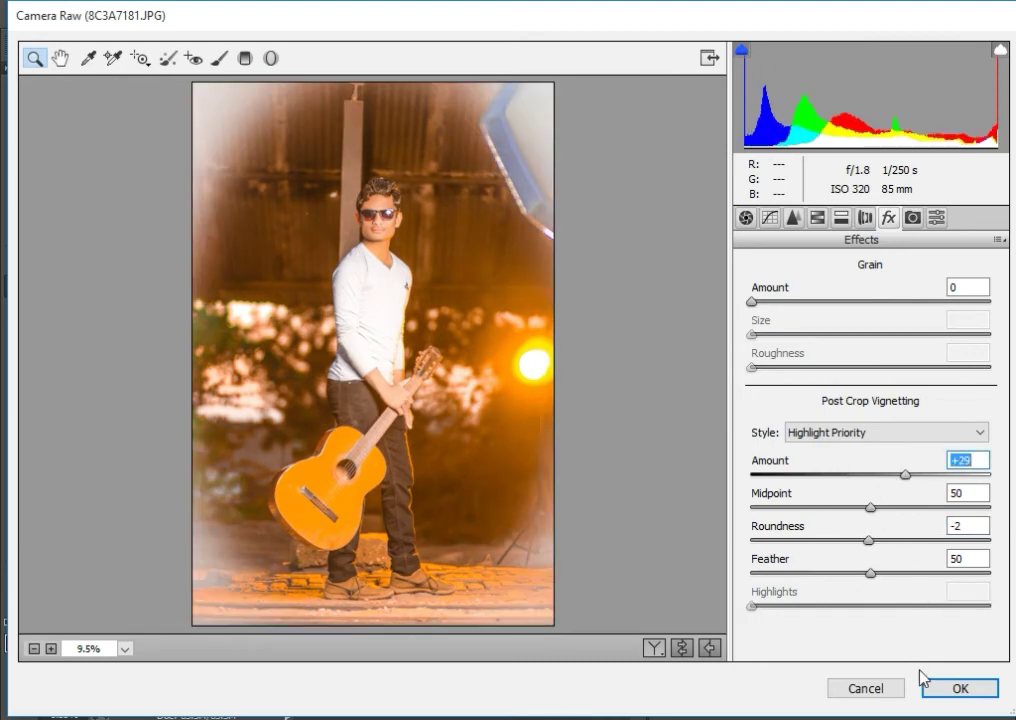
click(958, 688)
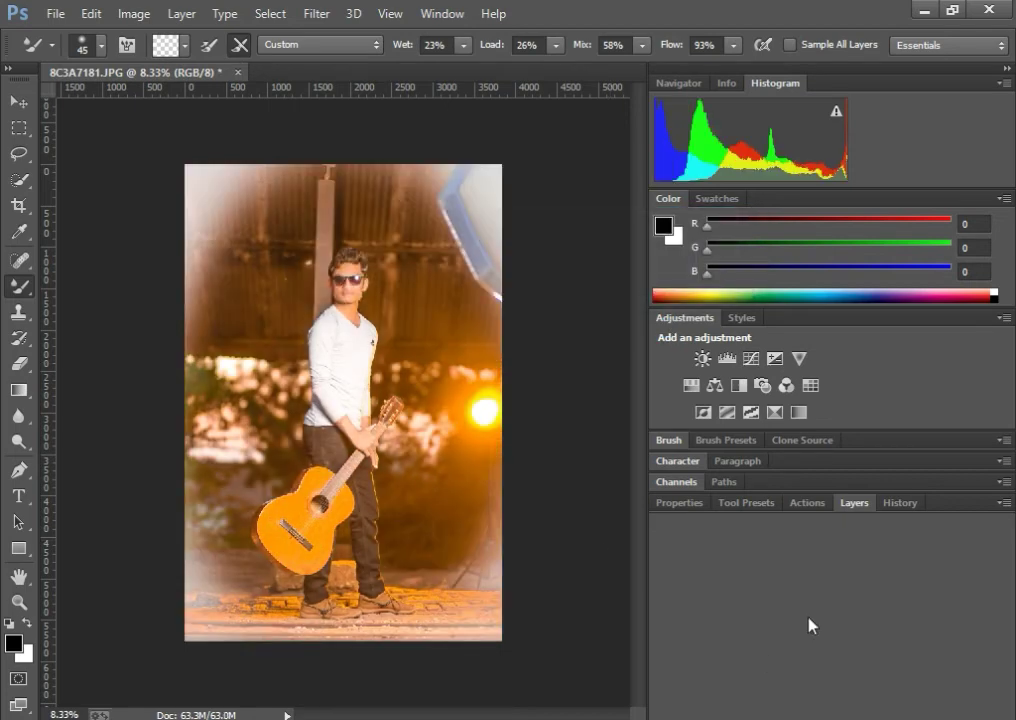
Step: Add a Selective Color adjustment layer with the Reds at Cyan -23, Magenta +5, Yellow +2 and Black 0
click(856, 503)
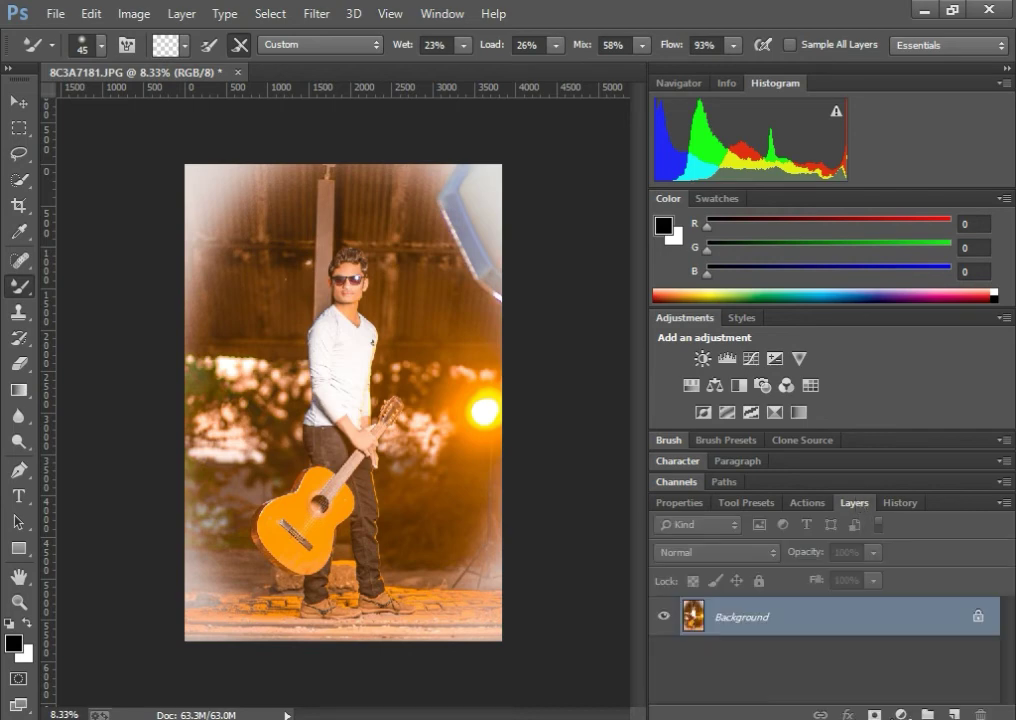
click(898, 714)
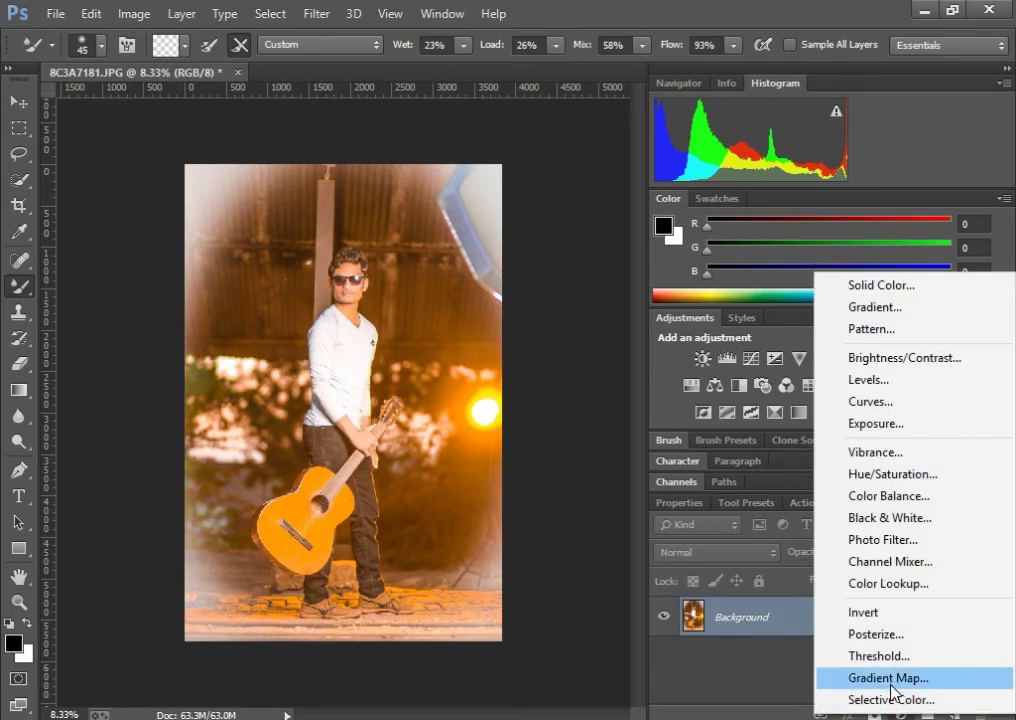
click(886, 700)
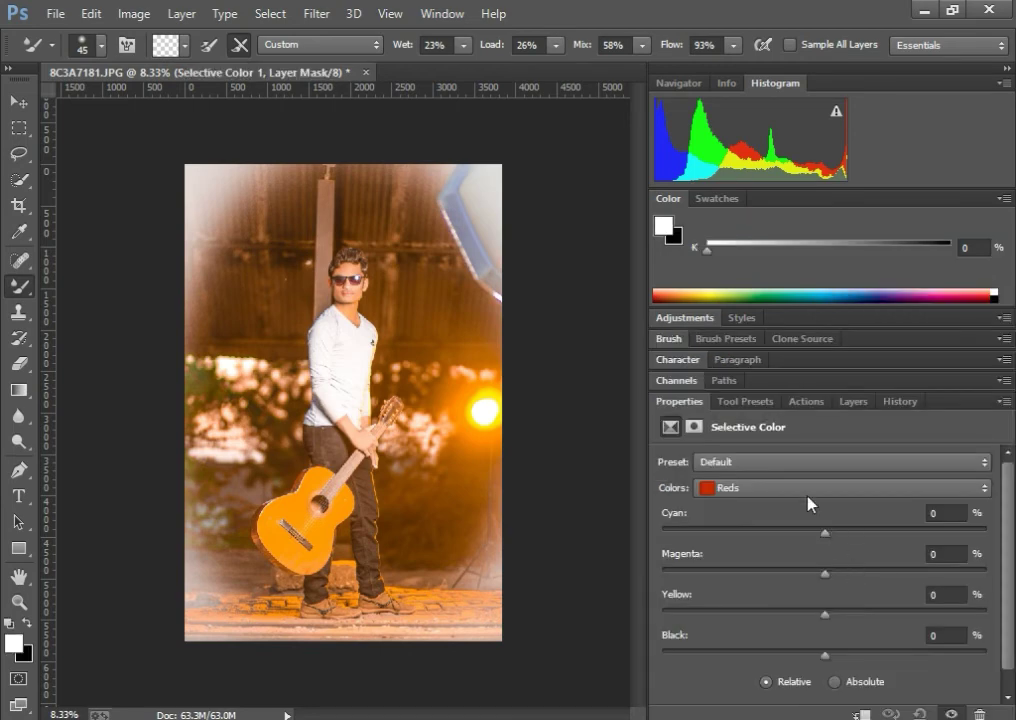
mouse_move(826, 533)
mouse_down()
mouse_move(839, 537)
mouse_move(793, 526)
mouse_move(828, 529)
mouse_up()
drag(825, 573, 827, 632)
drag(825, 652, 849, 648)
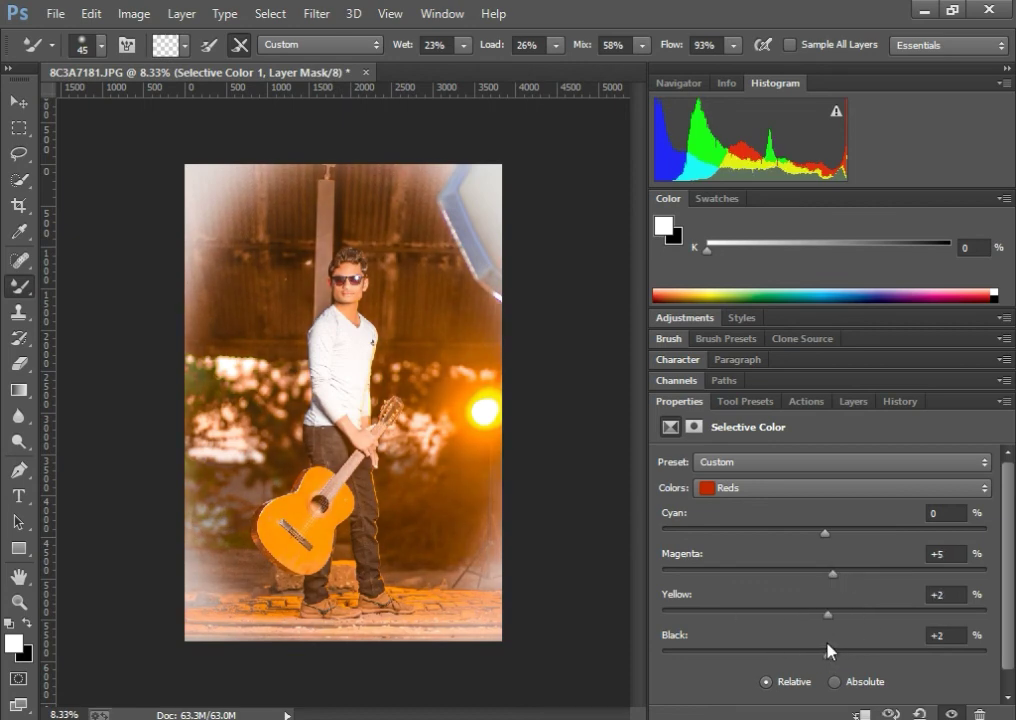
drag(825, 533, 787, 535)
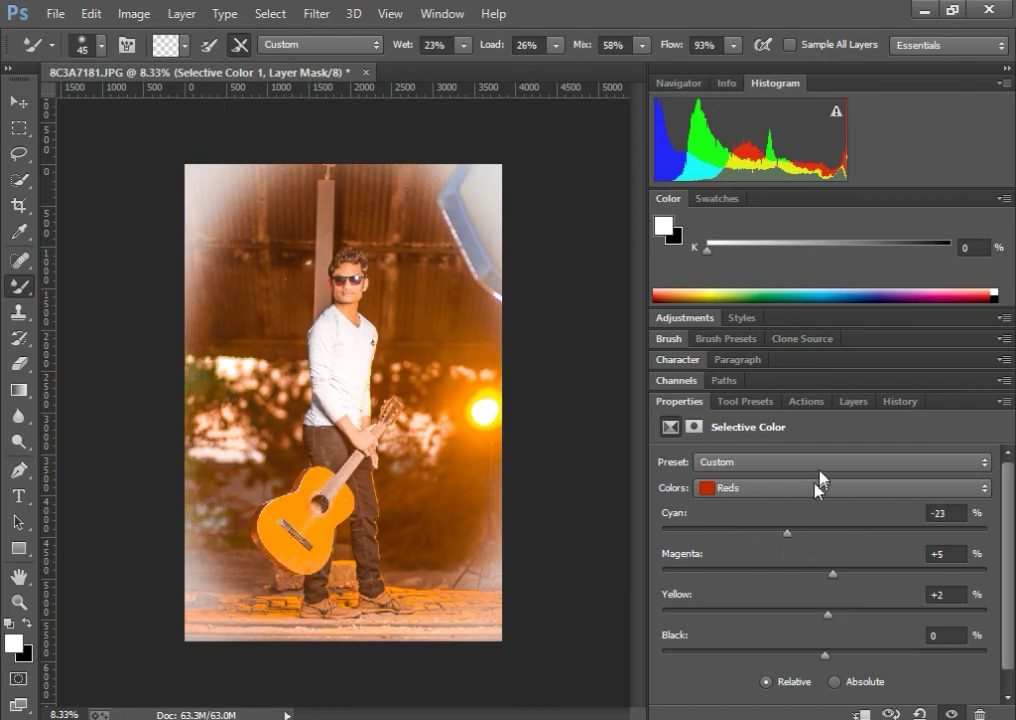
click(852, 403)
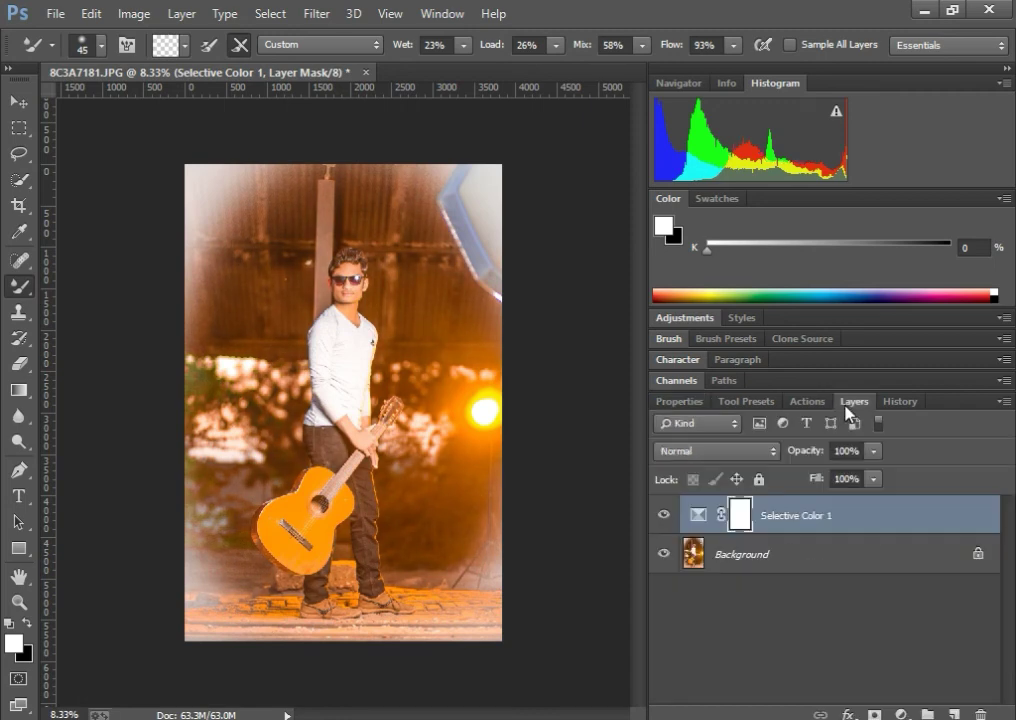
Step: Flatten the image and extend the canvas with the Crop tool, adding equal white strips above and below the photo
right_click(802, 527)
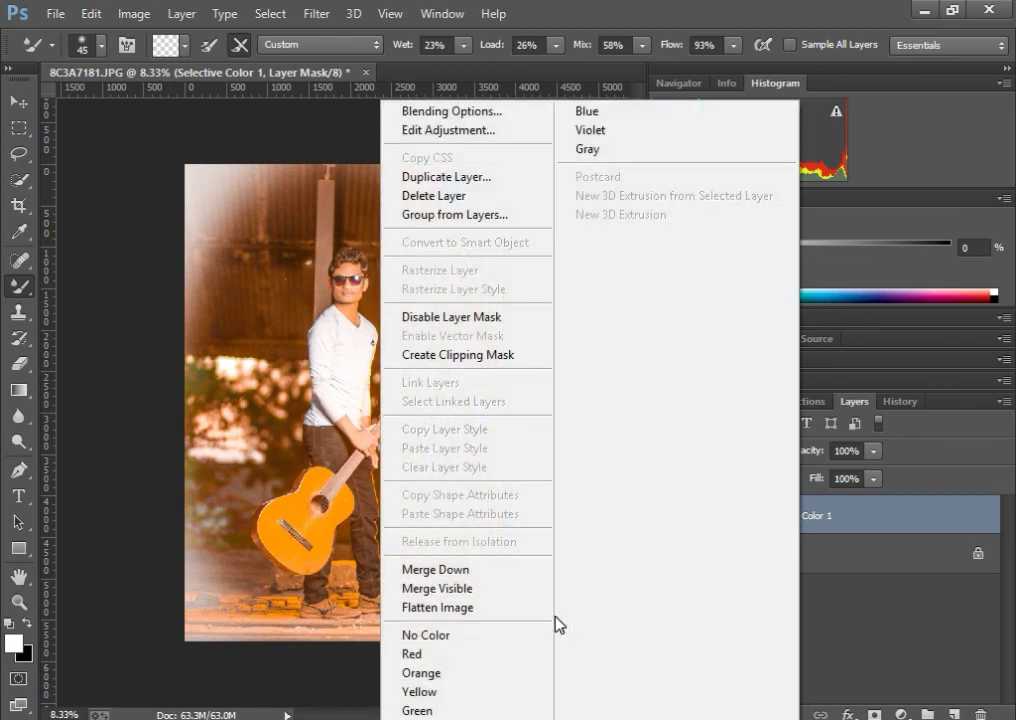
click(530, 612)
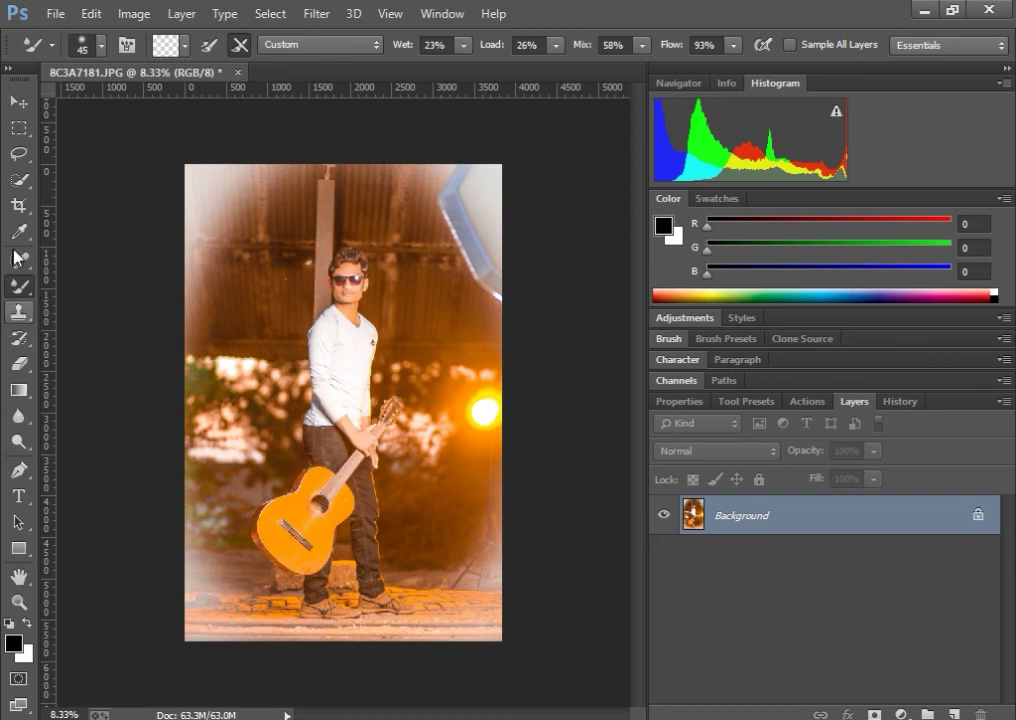
click(18, 205)
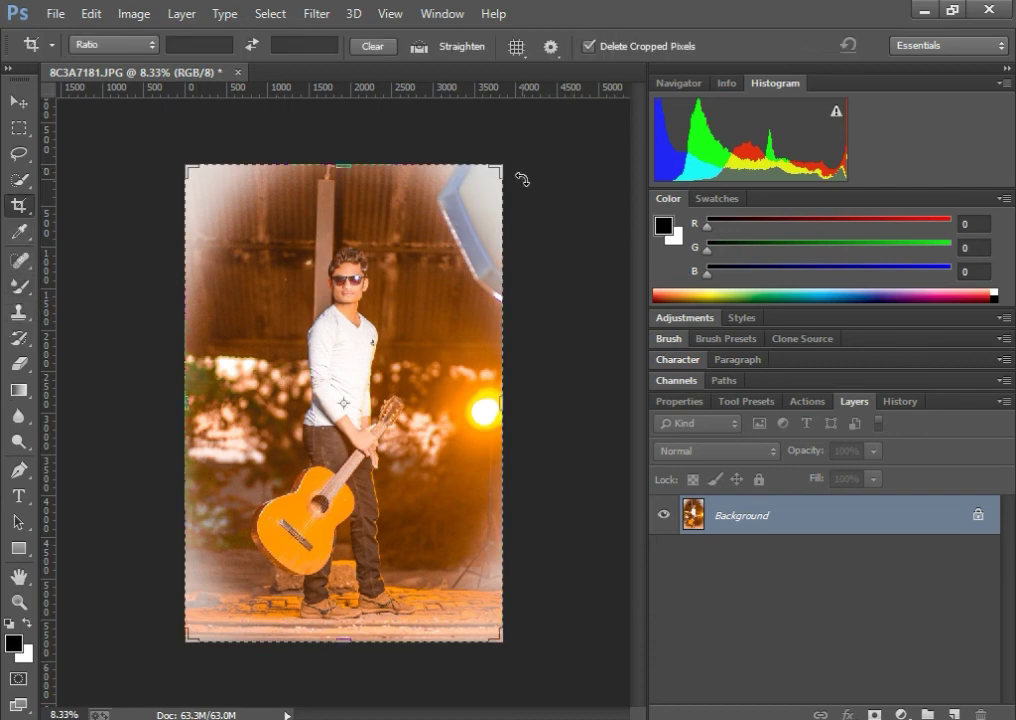
mouse_move(503, 163)
mouse_down()
mouse_move(503, 143)
mouse_move(500, 153)
mouse_up()
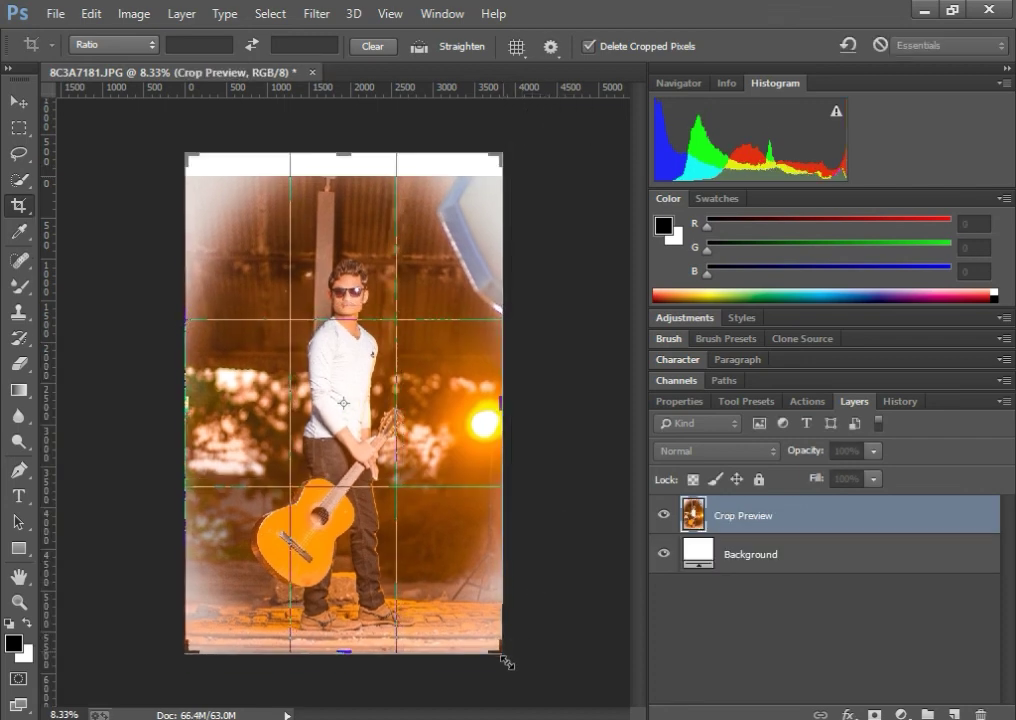
drag(504, 659, 500, 664)
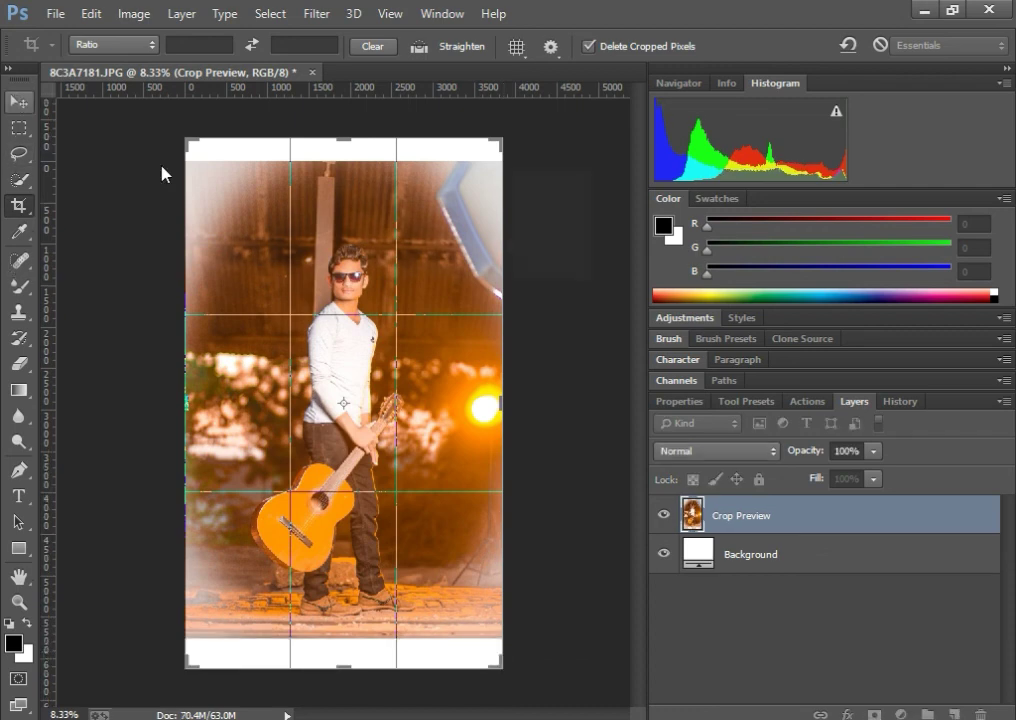
key(v)
click(338, 268)
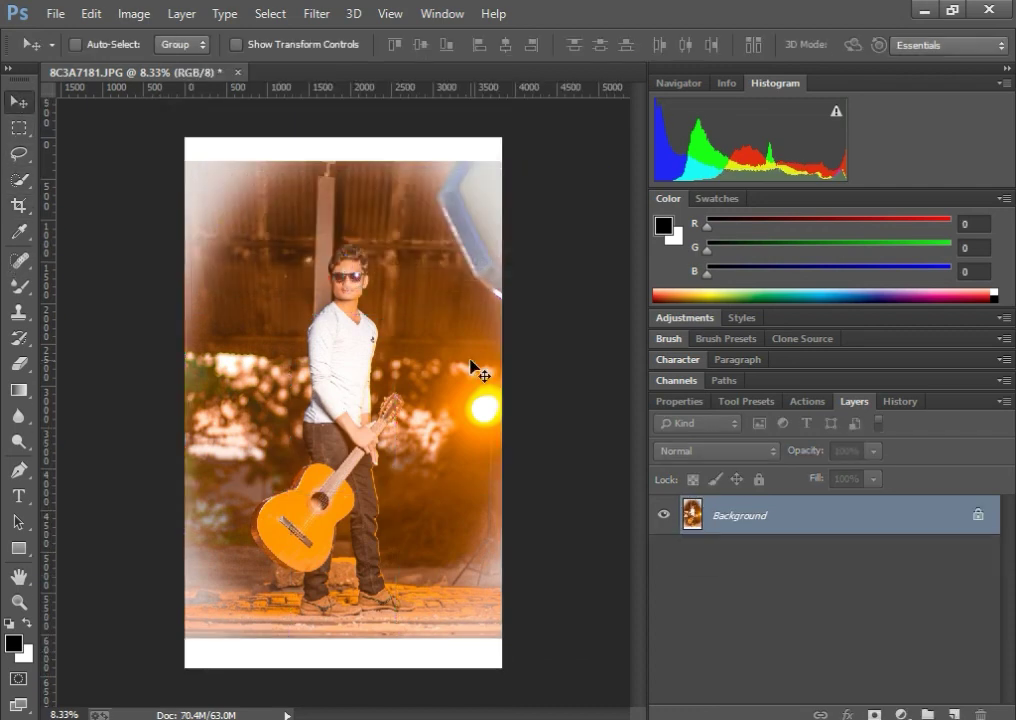